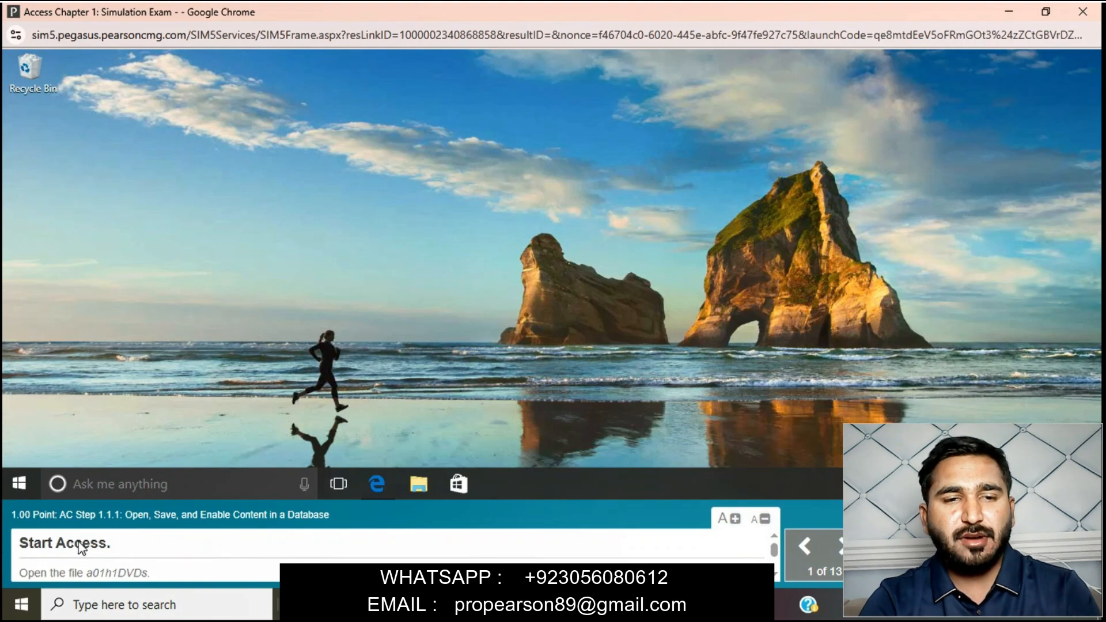
# - Search the simulated desktop for Access and start the application
pyautogui.click(104, 483)
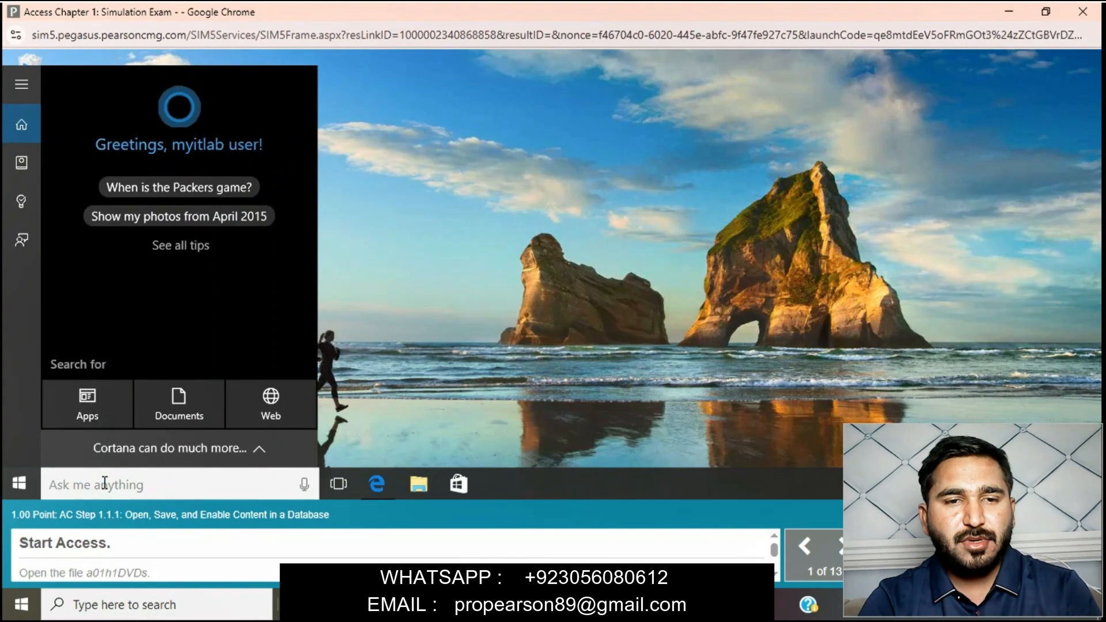
pyautogui.write('Ac')
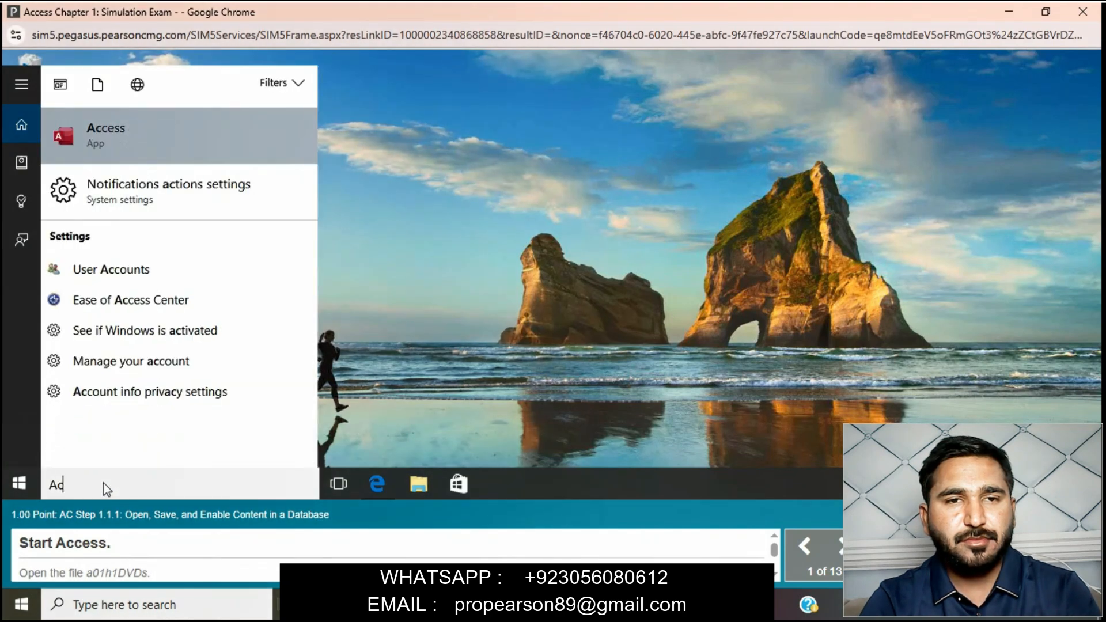
pyautogui.write('cess')
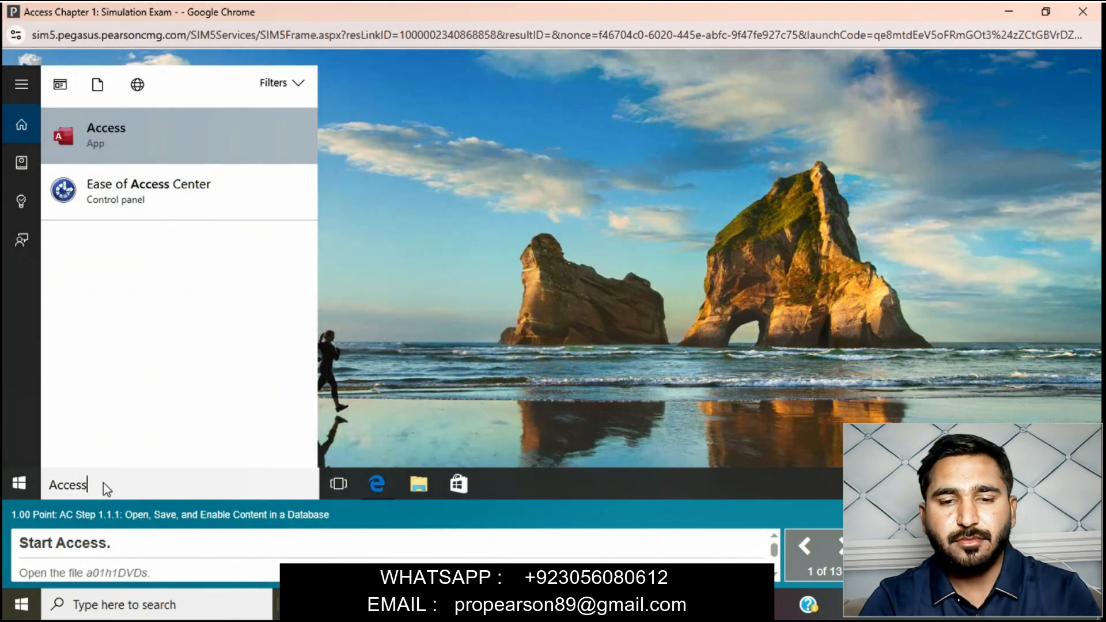
pyautogui.click(197, 123)
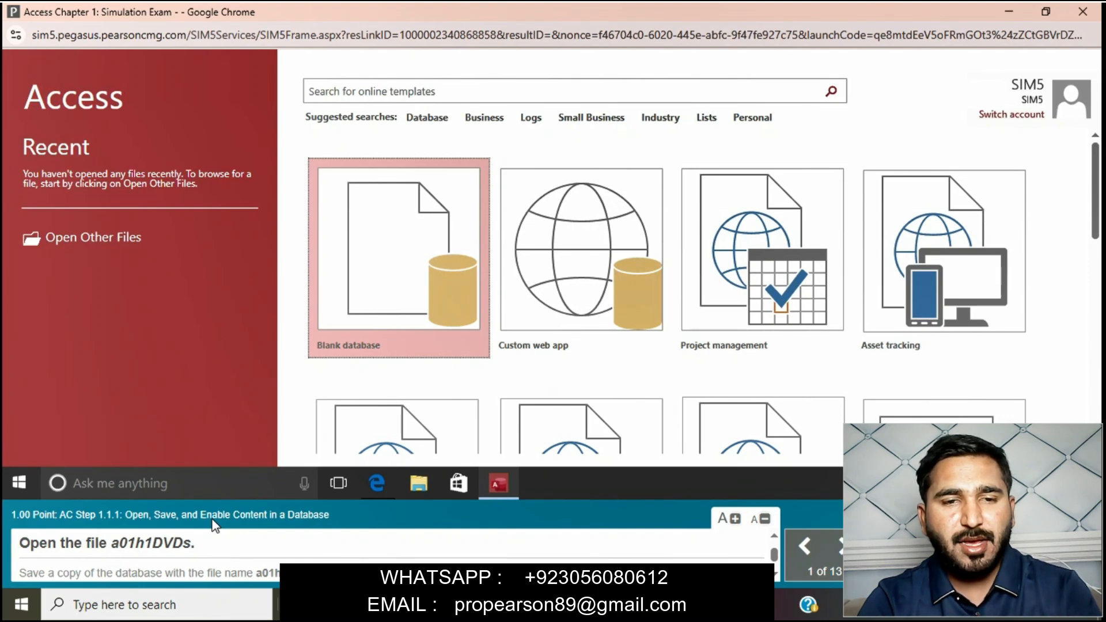
# - Open the existing database a01h1DVDs.accdb from the Documents folder
pyautogui.click(102, 236)
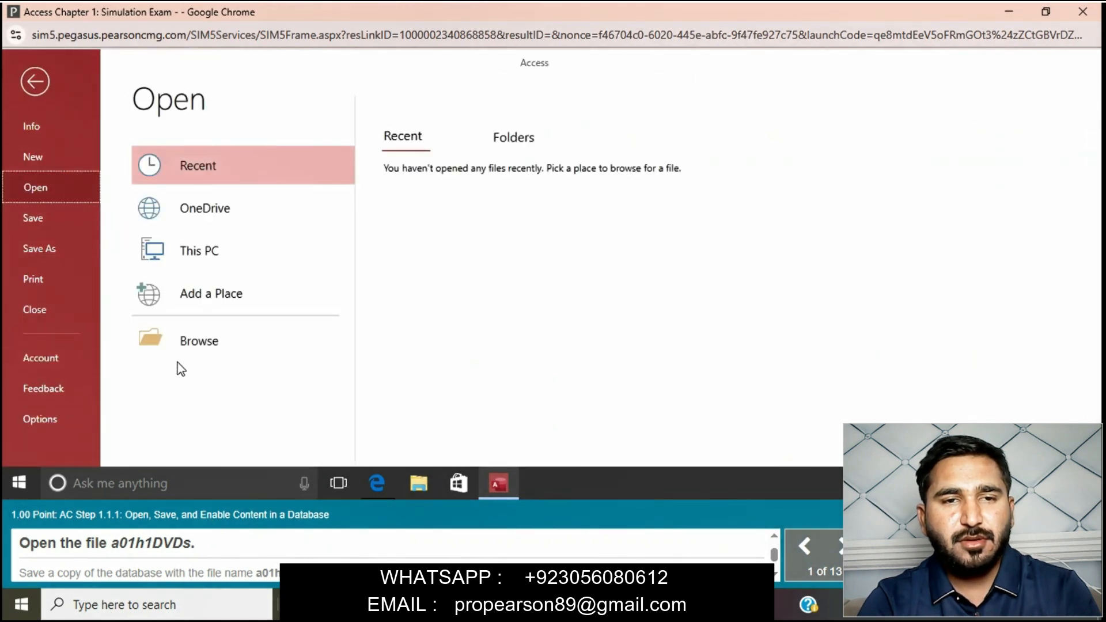
pyautogui.click(207, 337)
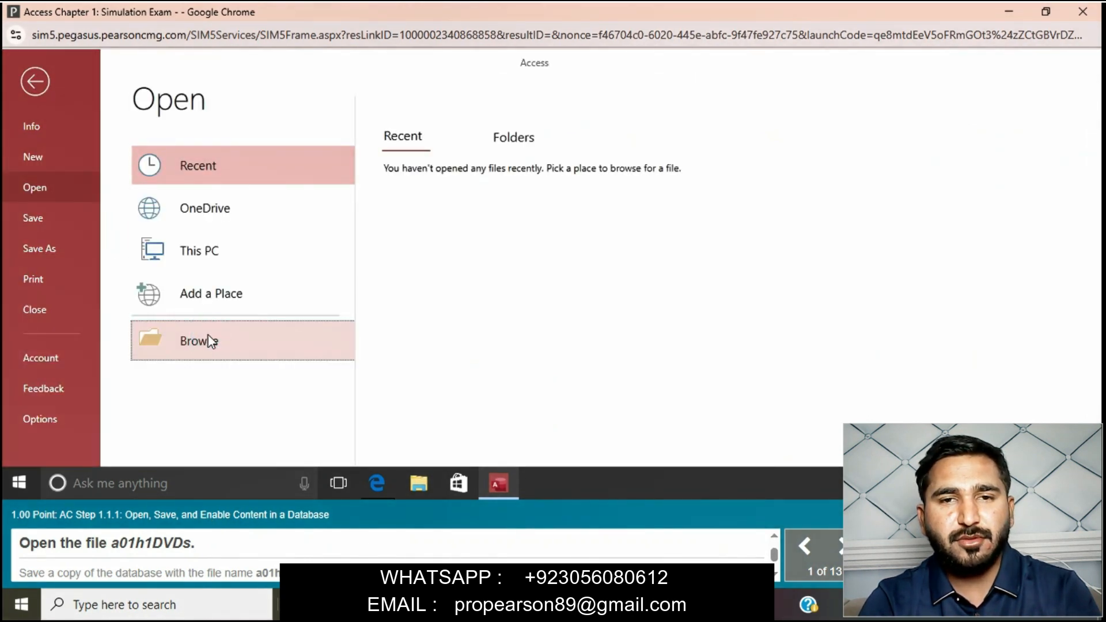
pyautogui.click(450, 207)
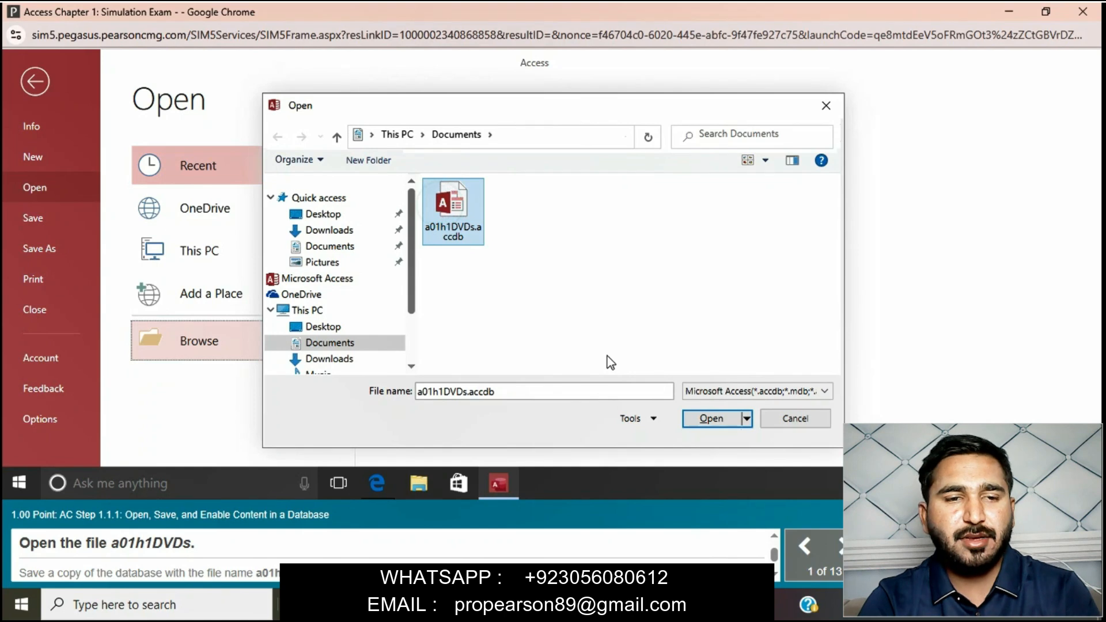
pyautogui.click(710, 416)
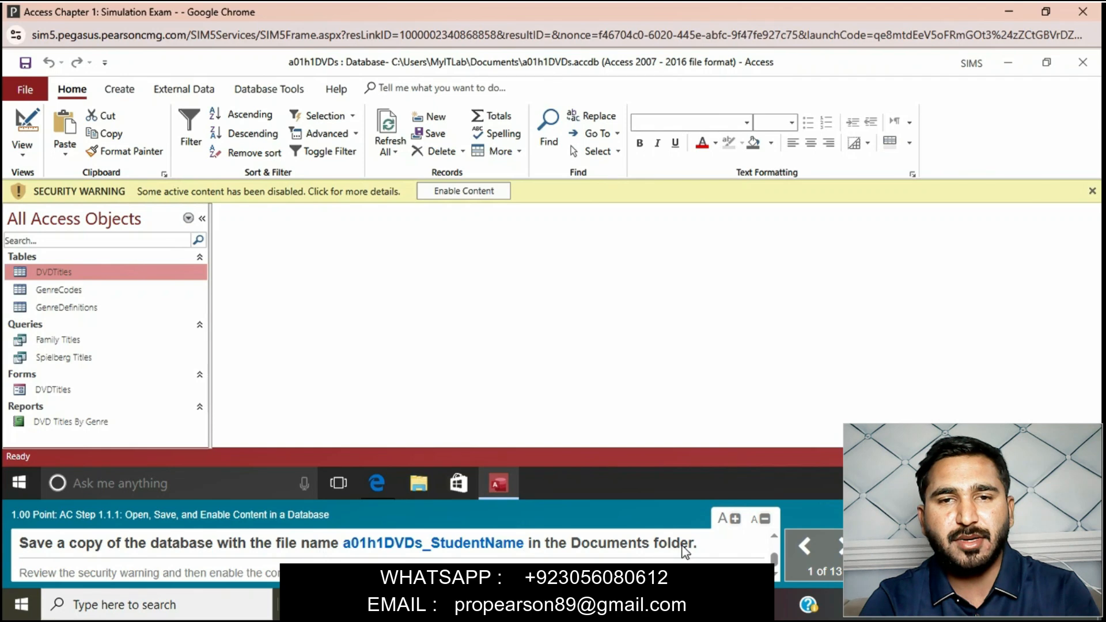
# - Try to save a copy of the database in the default Access format in Documents as a01h1DVDS_StudentName
pyautogui.click(29, 94)
pyautogui.click(48, 246)
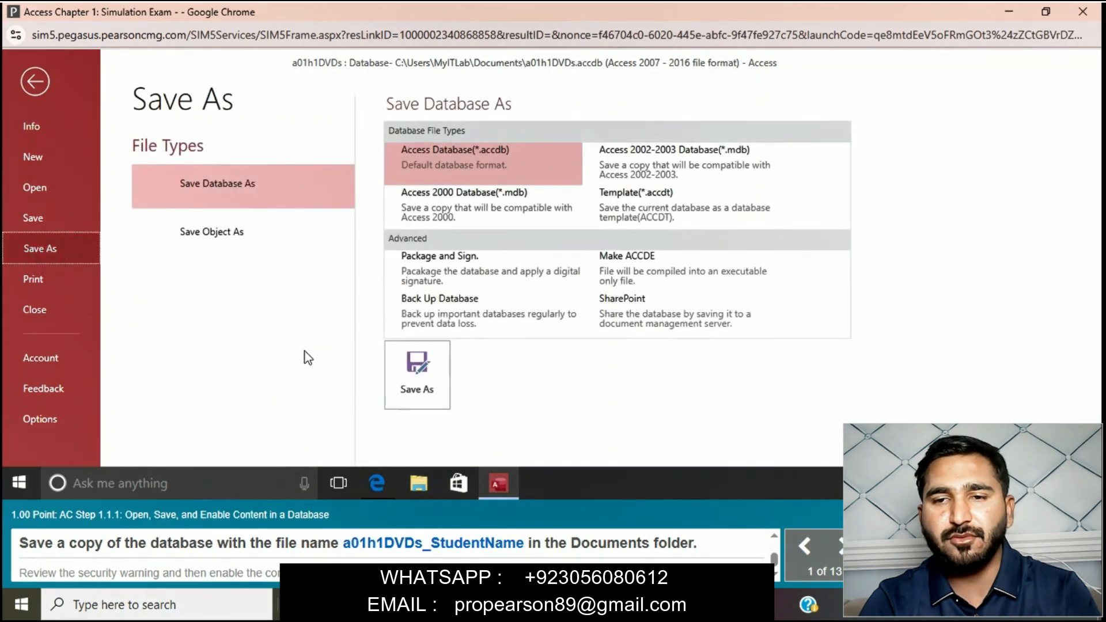
pyautogui.click(415, 364)
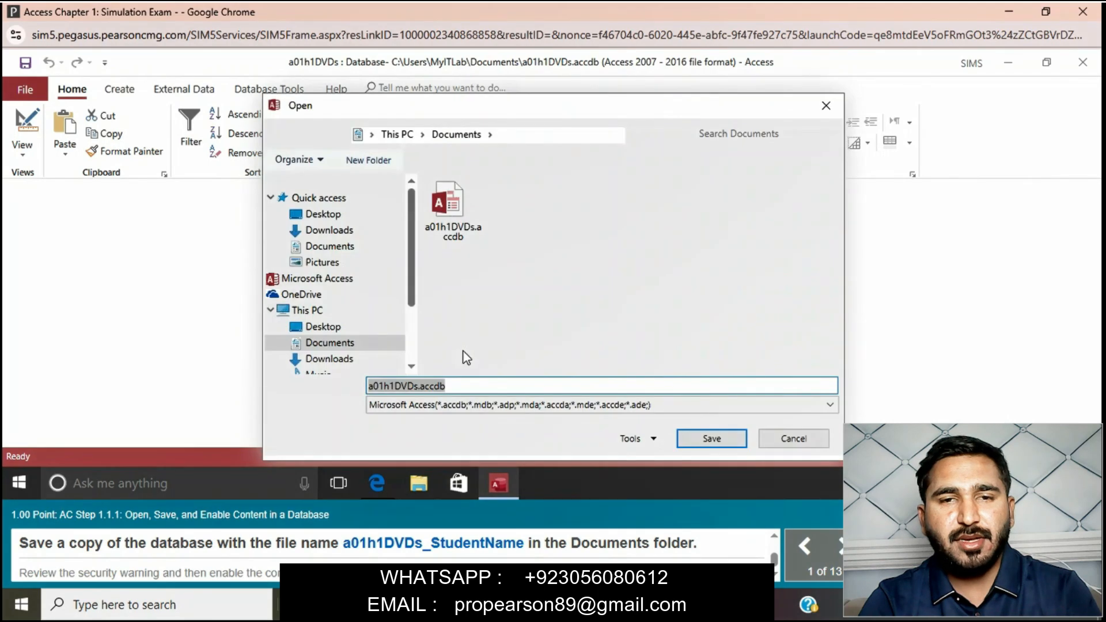
pyautogui.press('BackSpace')
pyautogui.write('a')
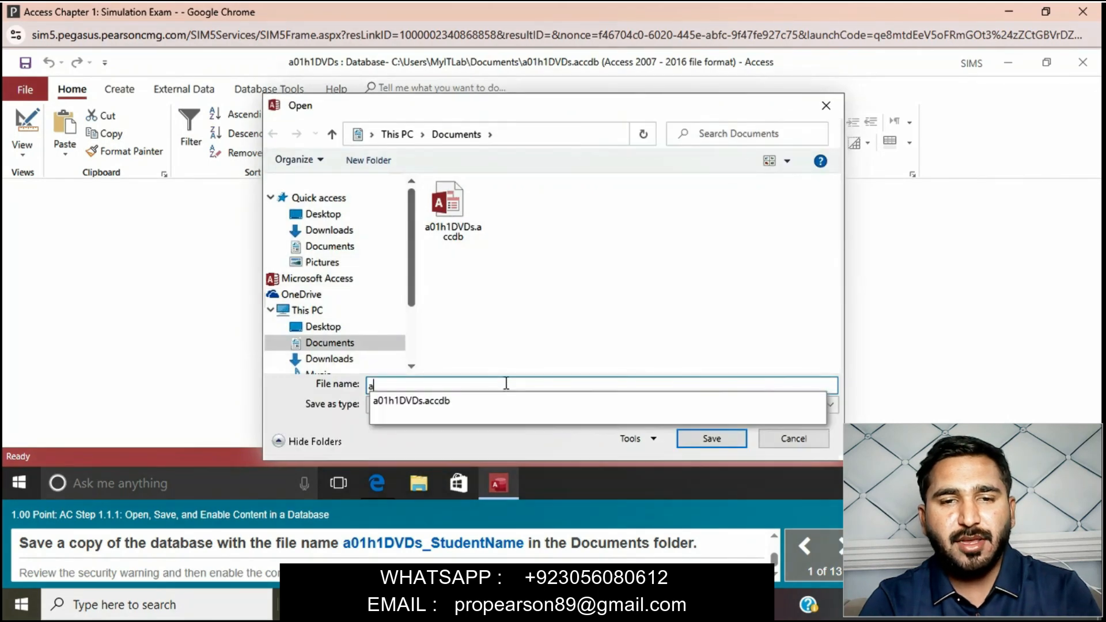
pyautogui.write('01h')
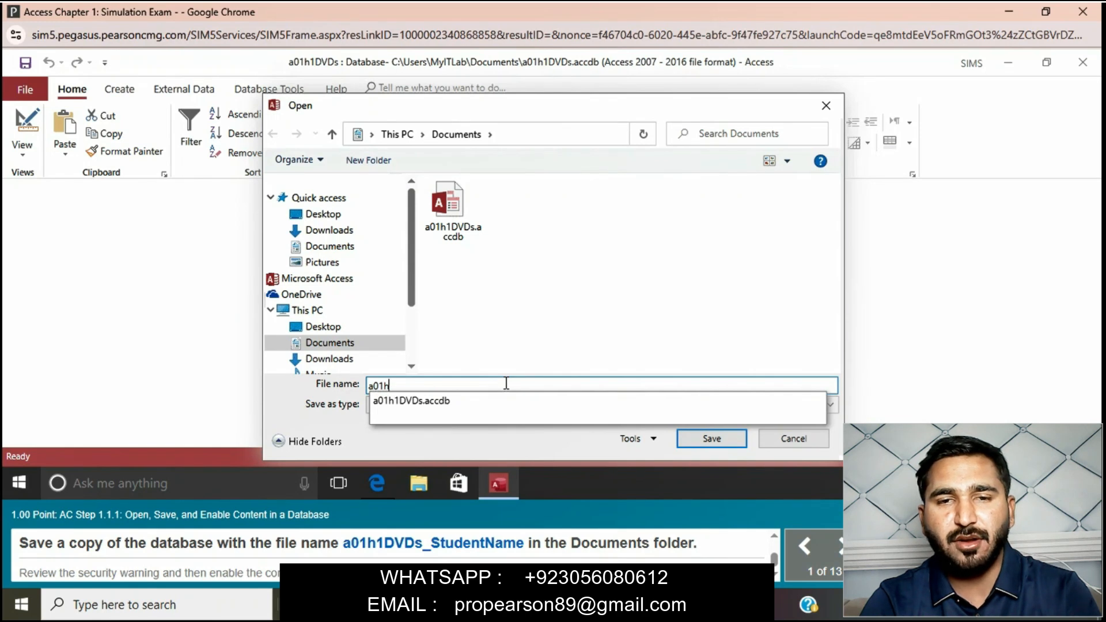
pyautogui.write('1')
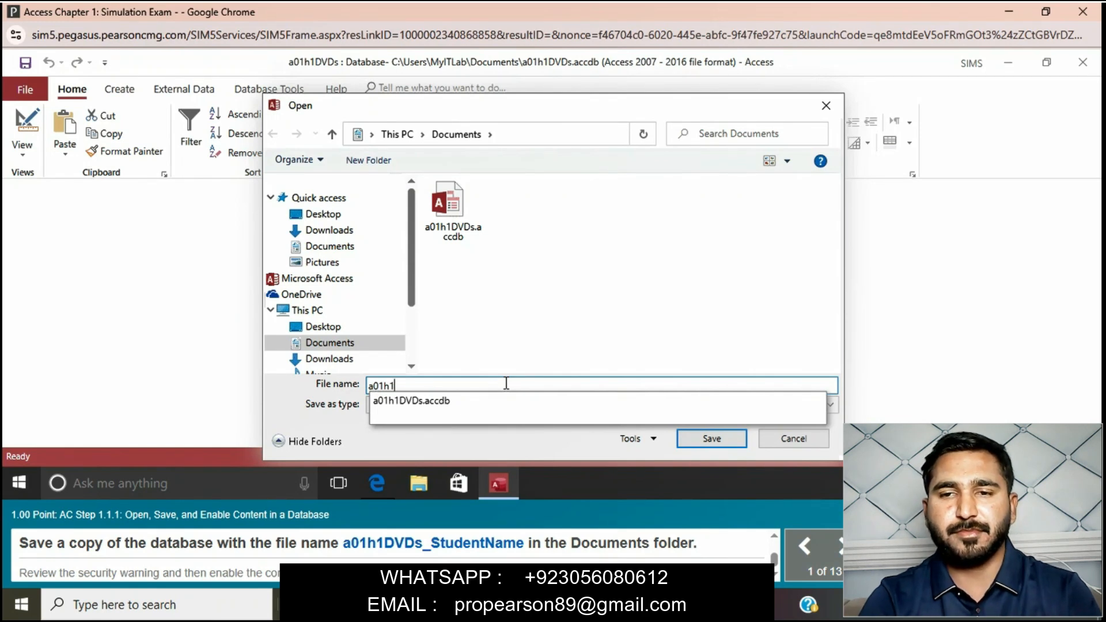
pyautogui.write('DVD')
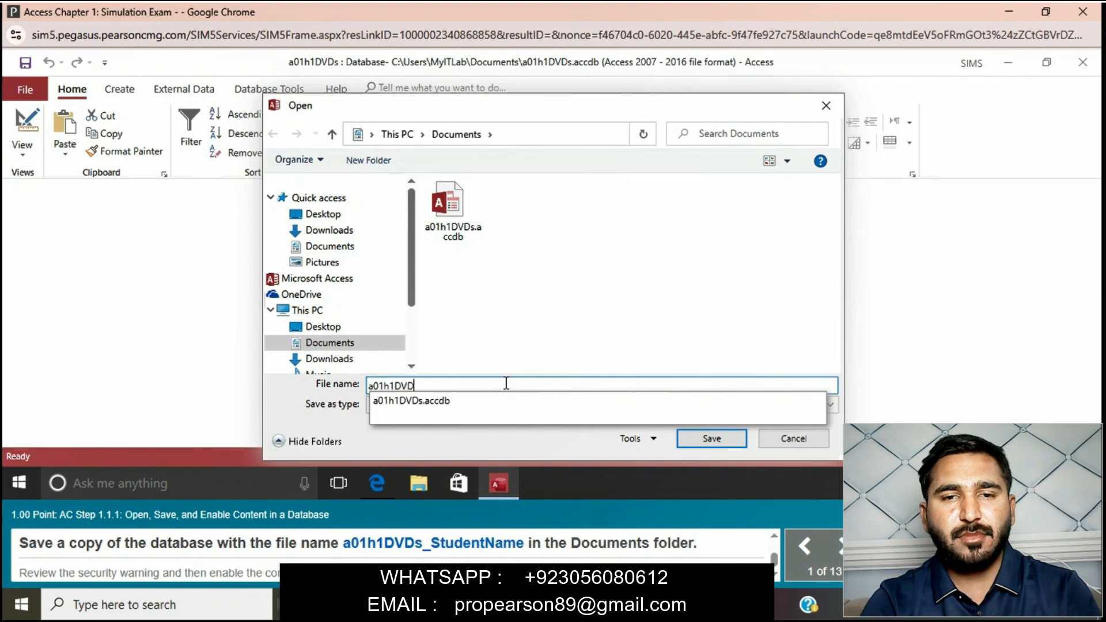
pyautogui.write('S_')
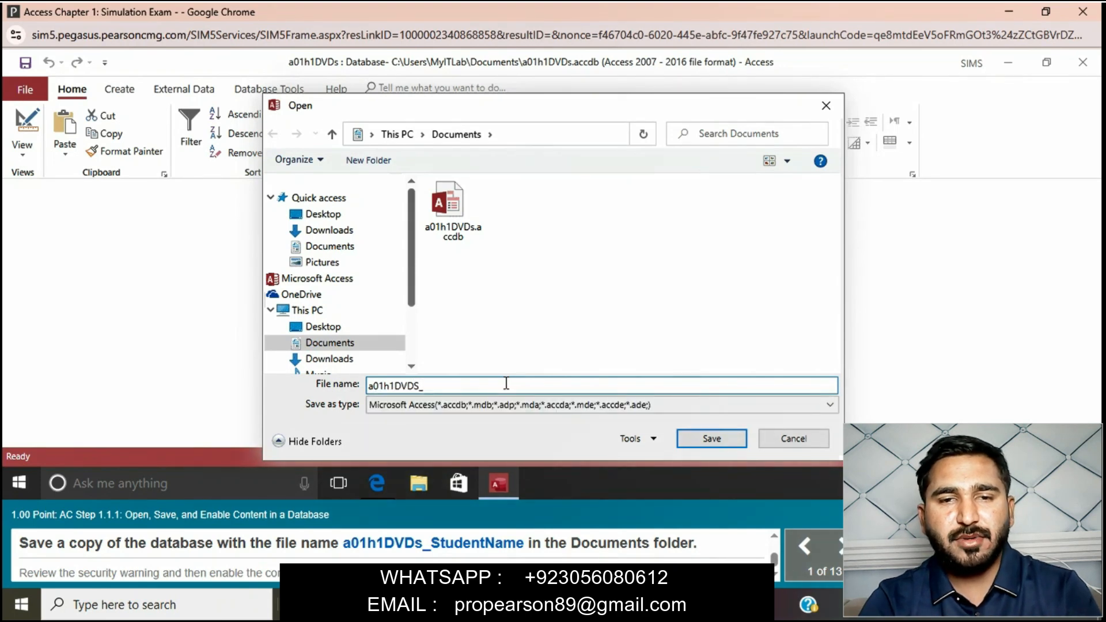
pyautogui.write('St')
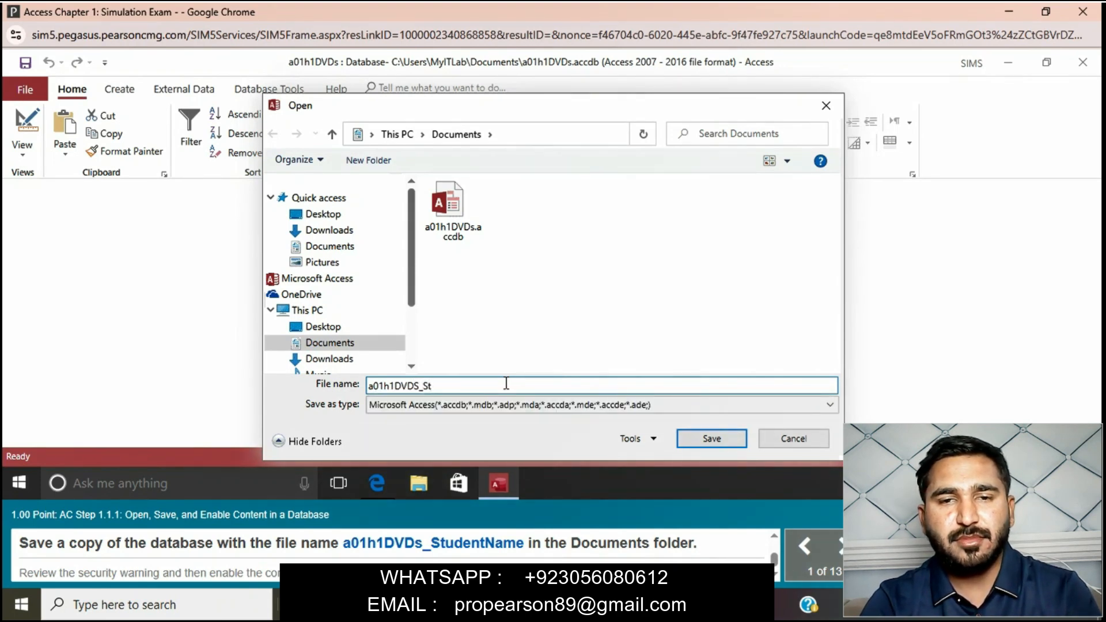
pyautogui.write('uden')
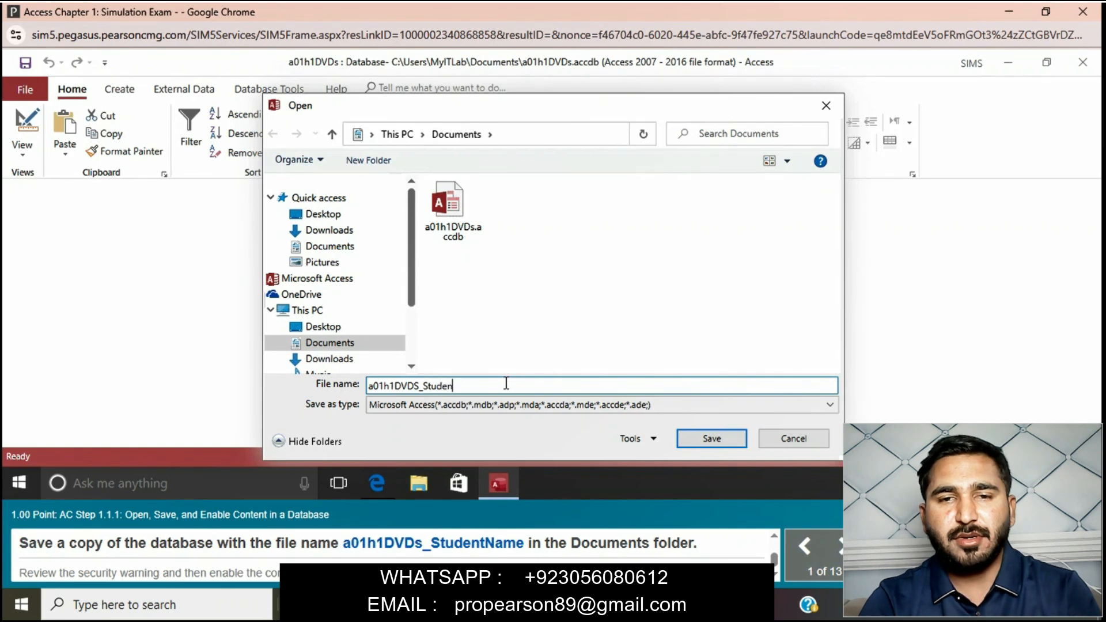
pyautogui.write('tName')
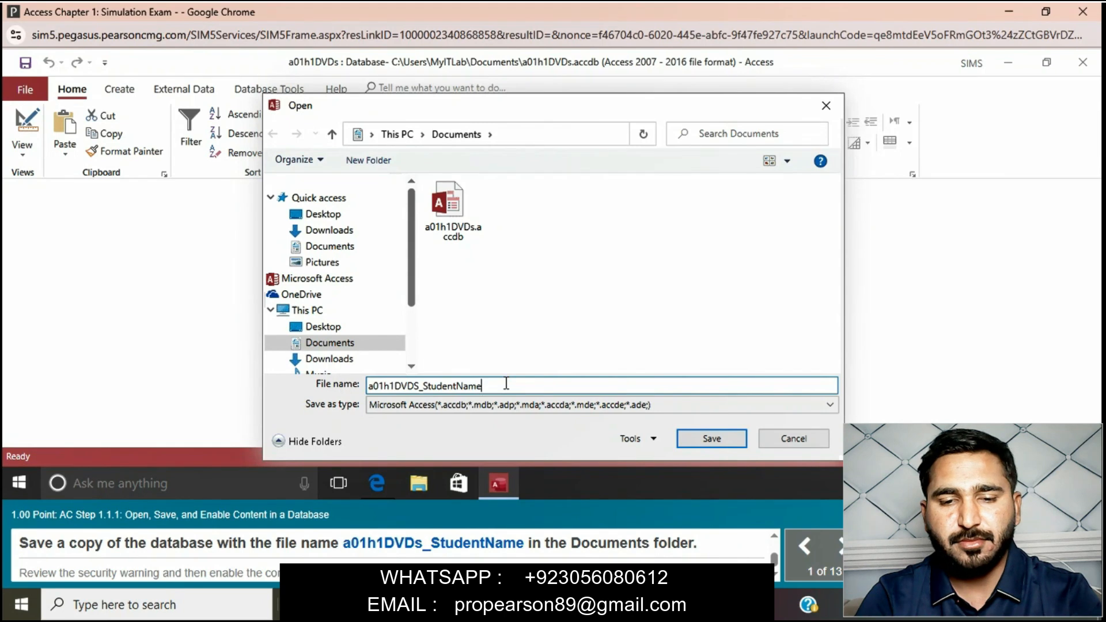
pyautogui.click(724, 444)
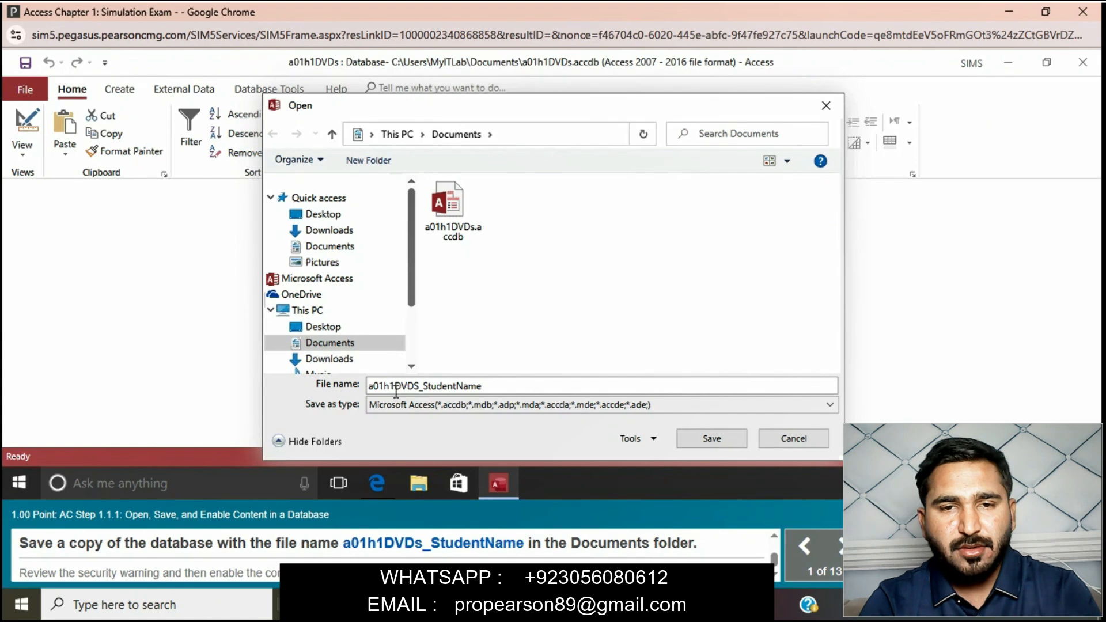
# - Save the database copy under the corrected file name a01h1DVDs_StudentName and enable its disabled content
pyautogui.click(415, 387)
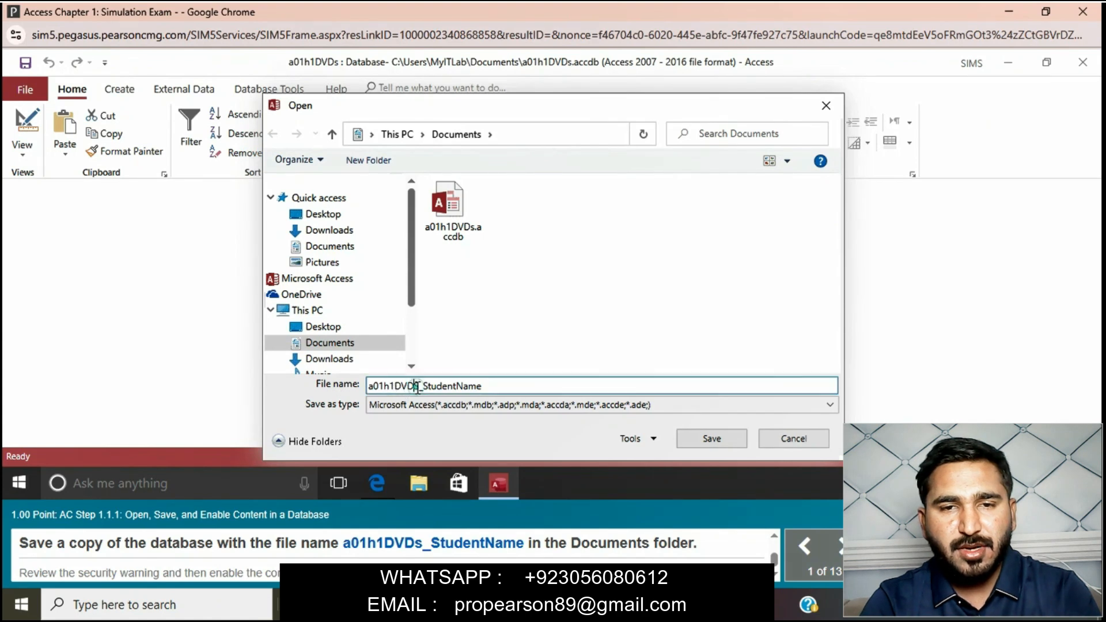
pyautogui.press('BackSpace')
pyautogui.write('s')
pyautogui.click(737, 438)
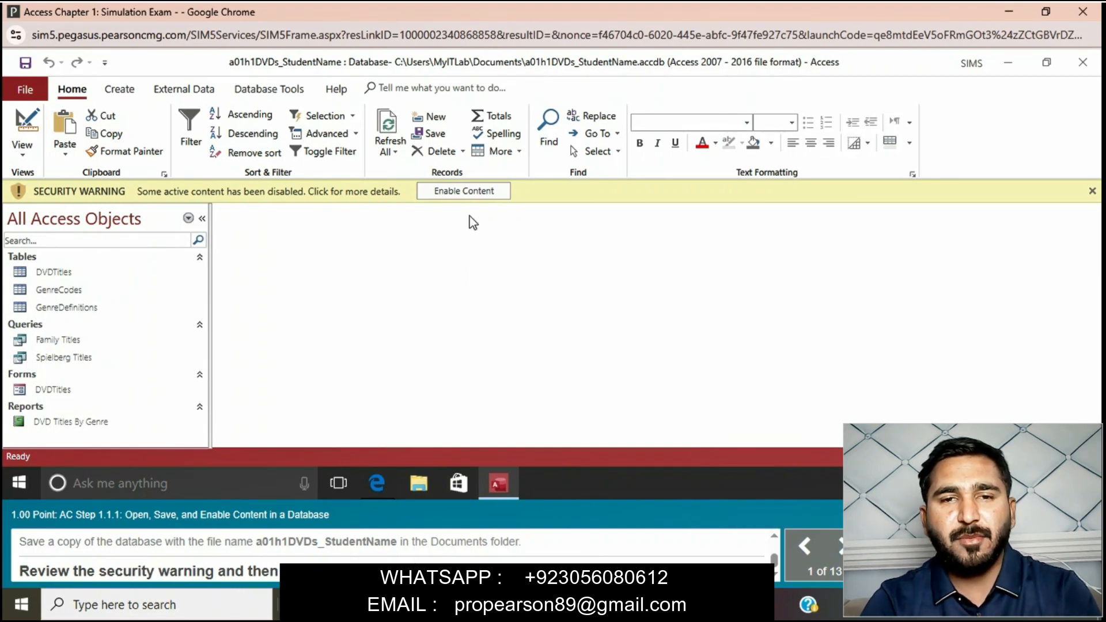
pyautogui.click(464, 193)
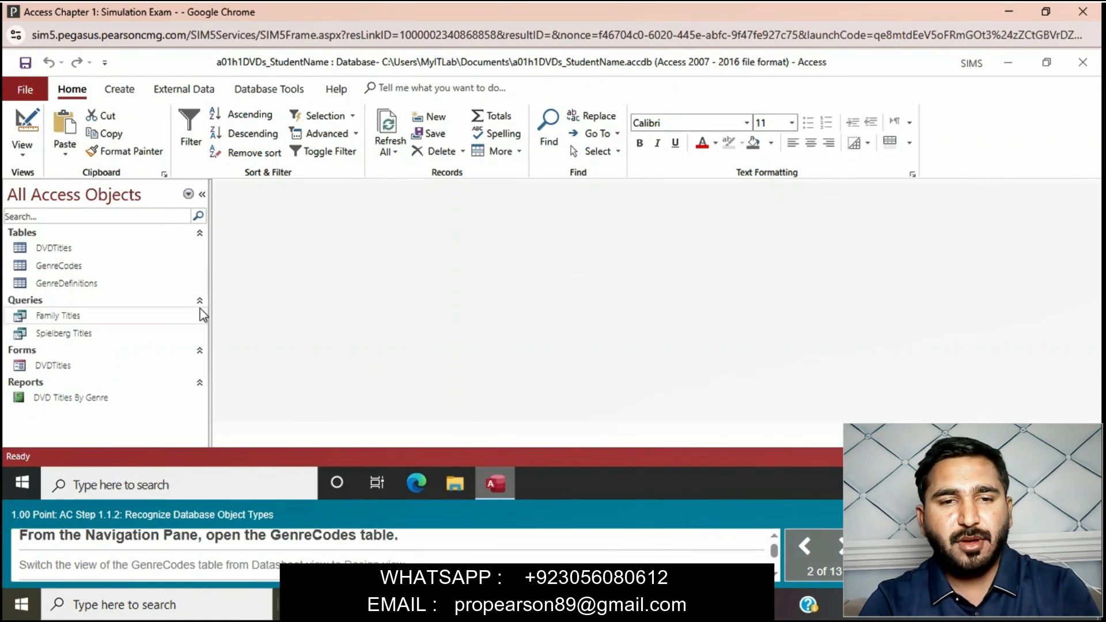
# - Open the GenreCodes table in Design view and collapse the Queries group in the list of database objects
pyautogui.doubleClick(84, 267)
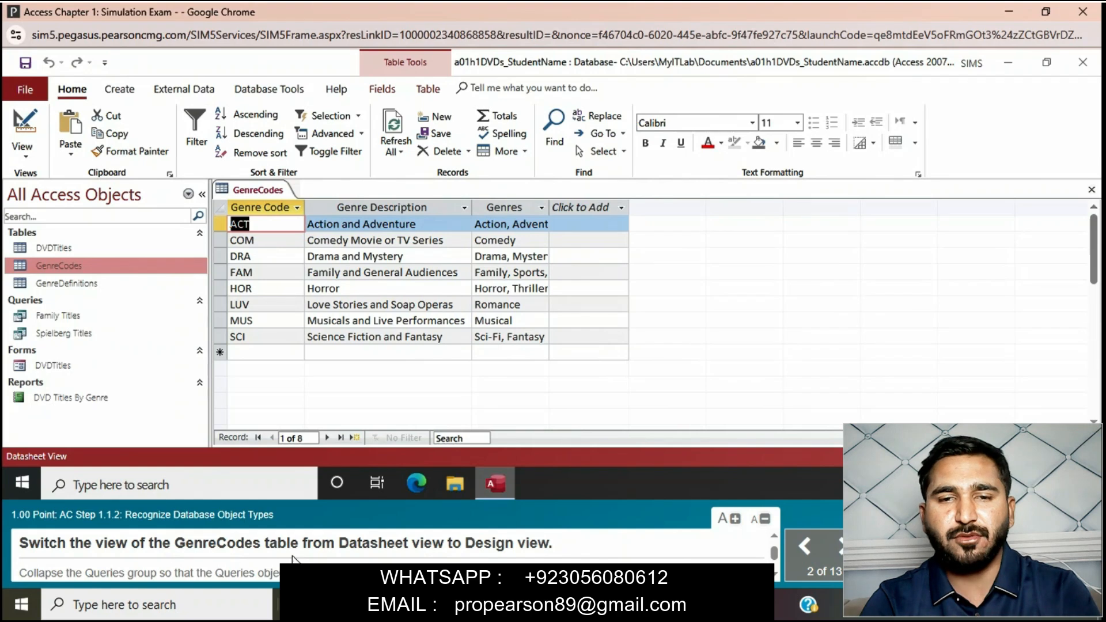
pyautogui.rightClick(270, 190)
pyautogui.click(324, 269)
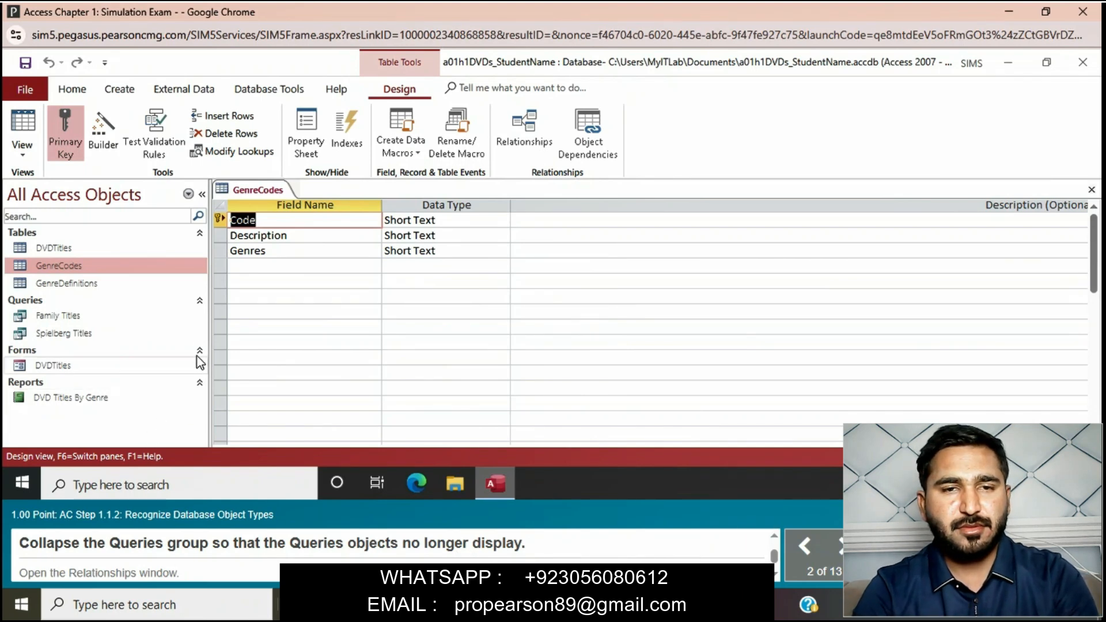
pyautogui.click(200, 300)
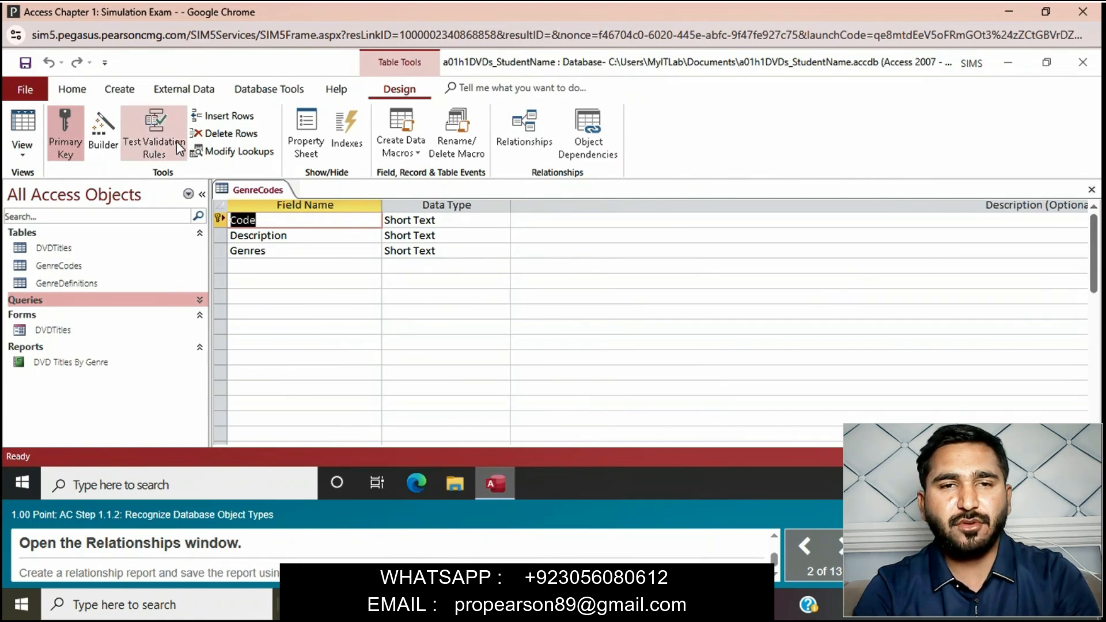
# - Create a relationship report from the Relationships window and save it with the suggested name Relationships for a01h1DVDs_StudentName
pyautogui.click(544, 130)
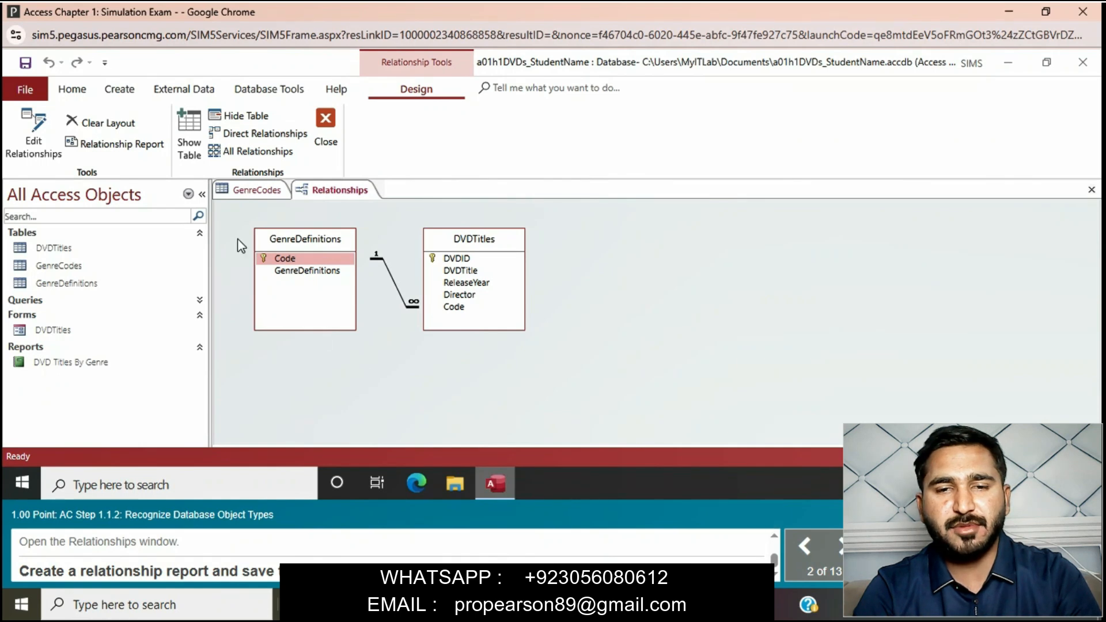
pyautogui.click(144, 153)
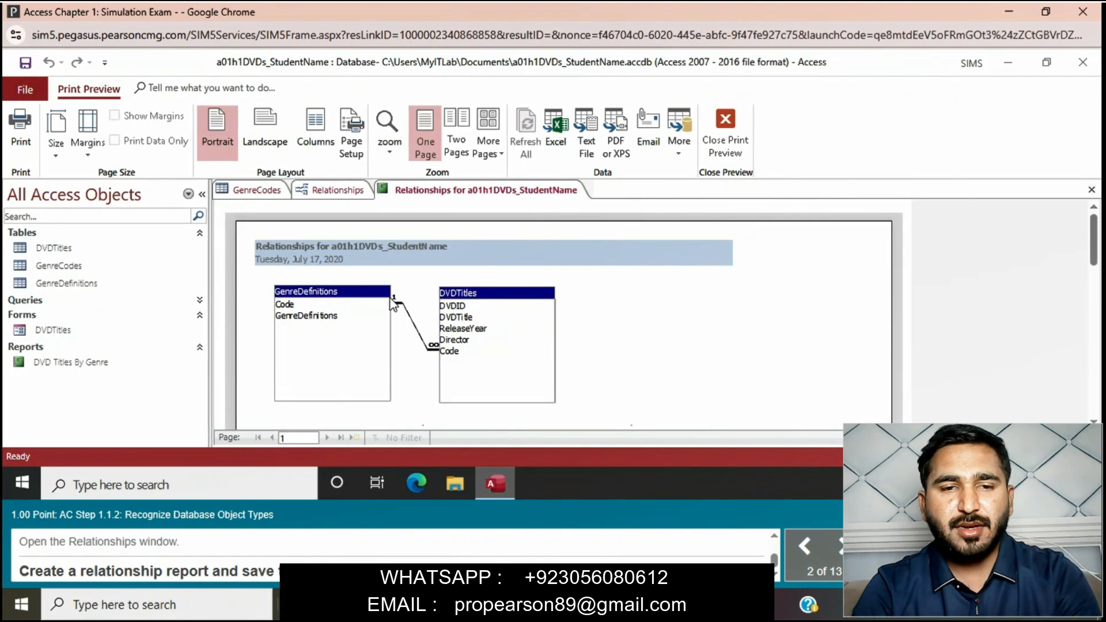
pyautogui.rightClick(465, 193)
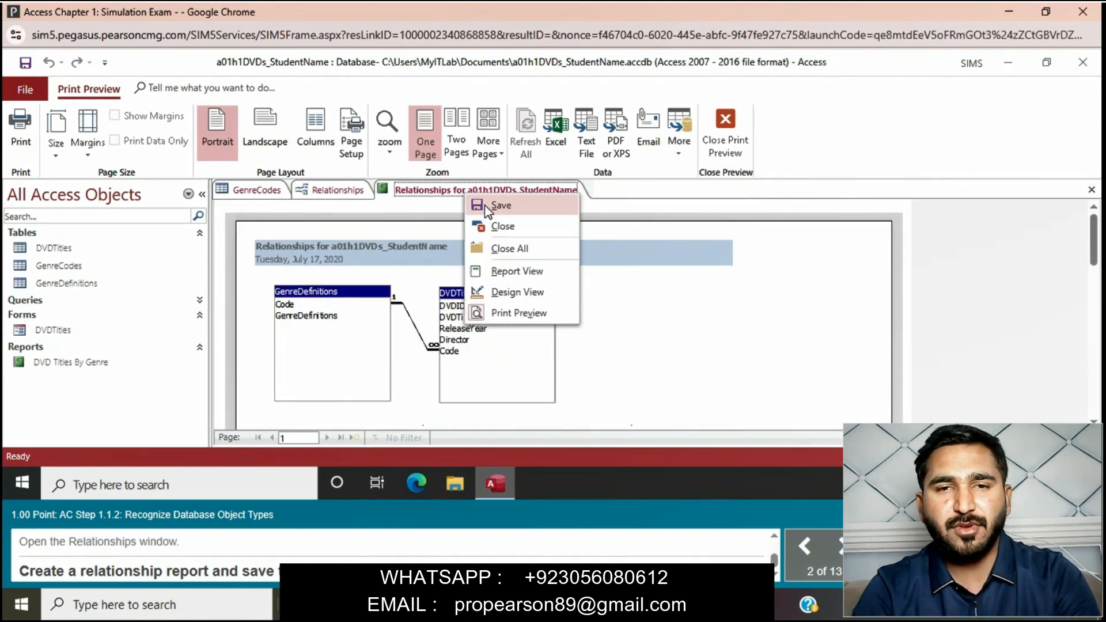
pyautogui.click(487, 205)
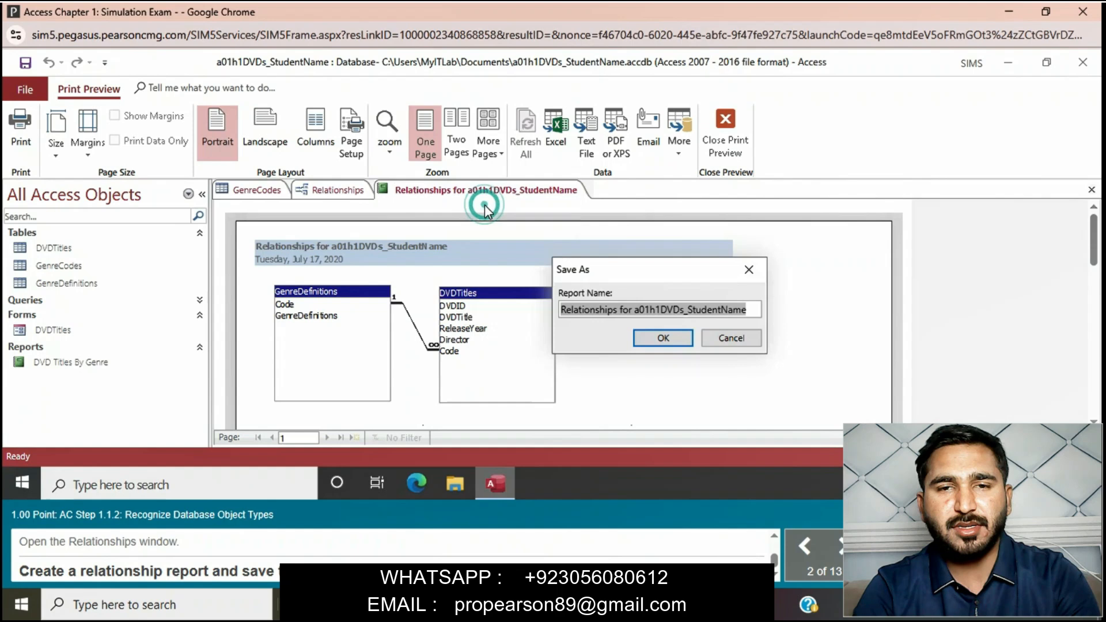
pyautogui.click(665, 338)
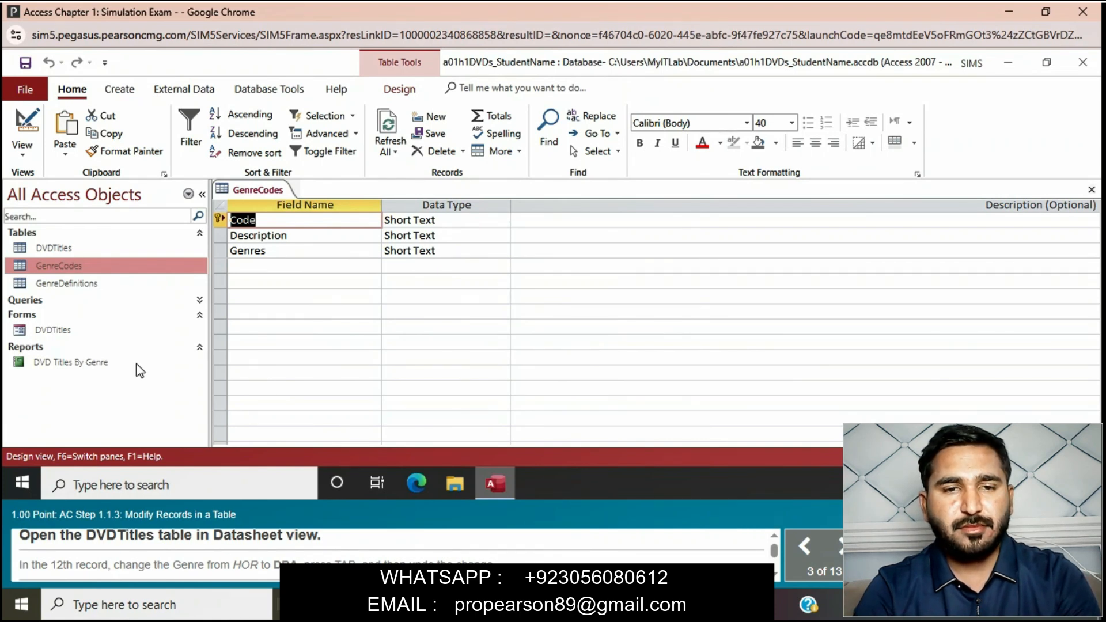
# - Open the DVDTitles table in Datasheet view, set the Genre of the 12th record to DRA, and undo that edit
pyautogui.doubleClick(87, 250)
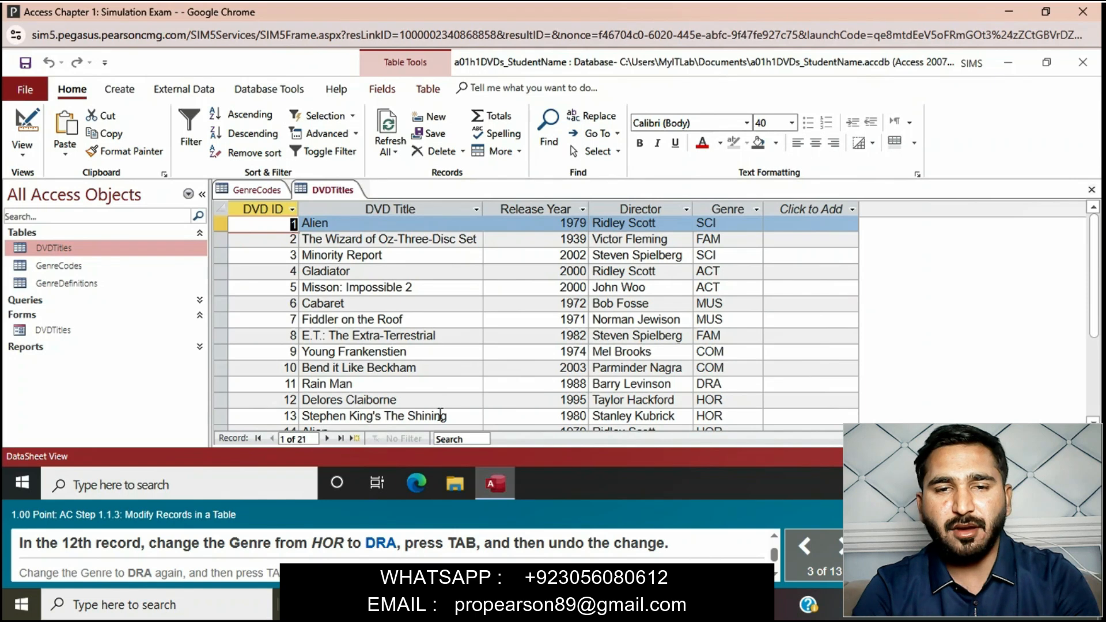
pyautogui.click(727, 403)
pyautogui.press('BackSpace')
pyautogui.press('BackSpace')
pyautogui.press('BackSpace')
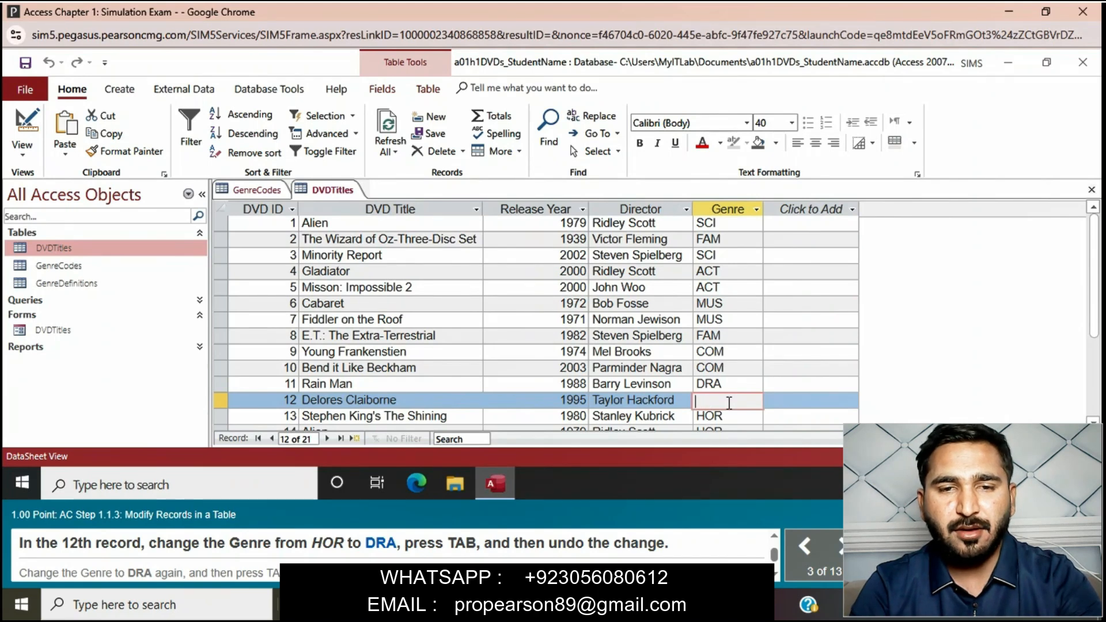
pyautogui.write('DRA')
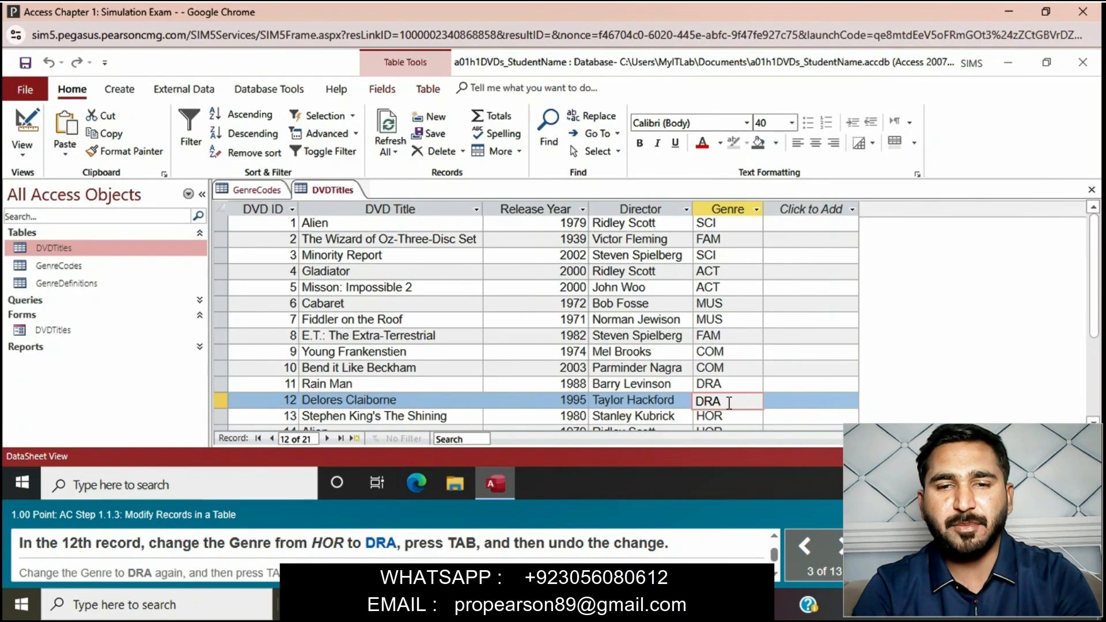
pyautogui.press('Tab')
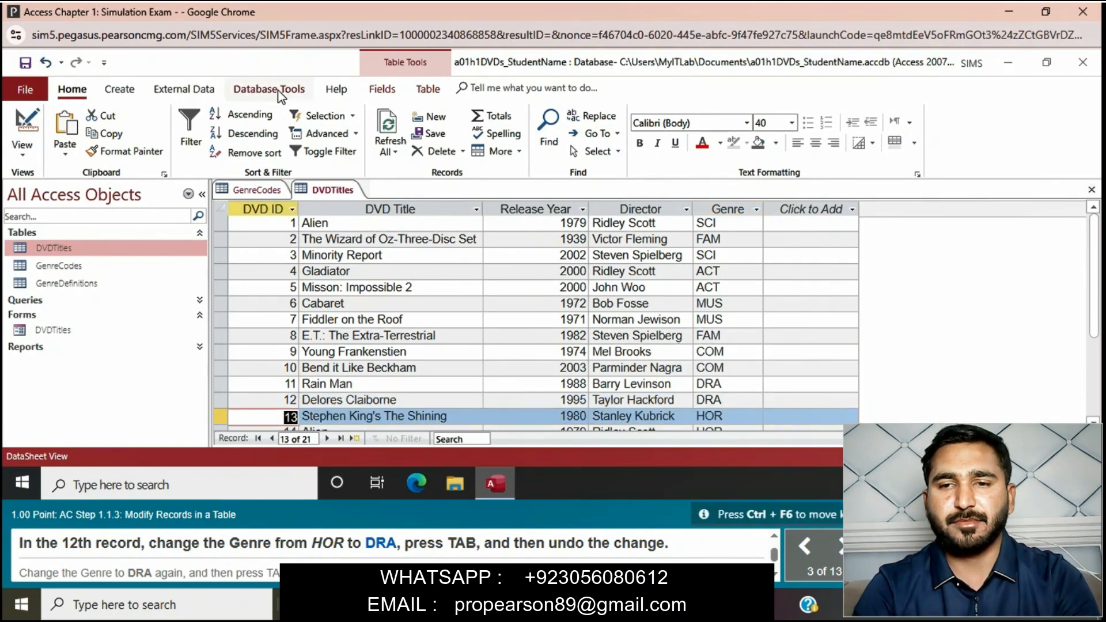
pyautogui.click(45, 62)
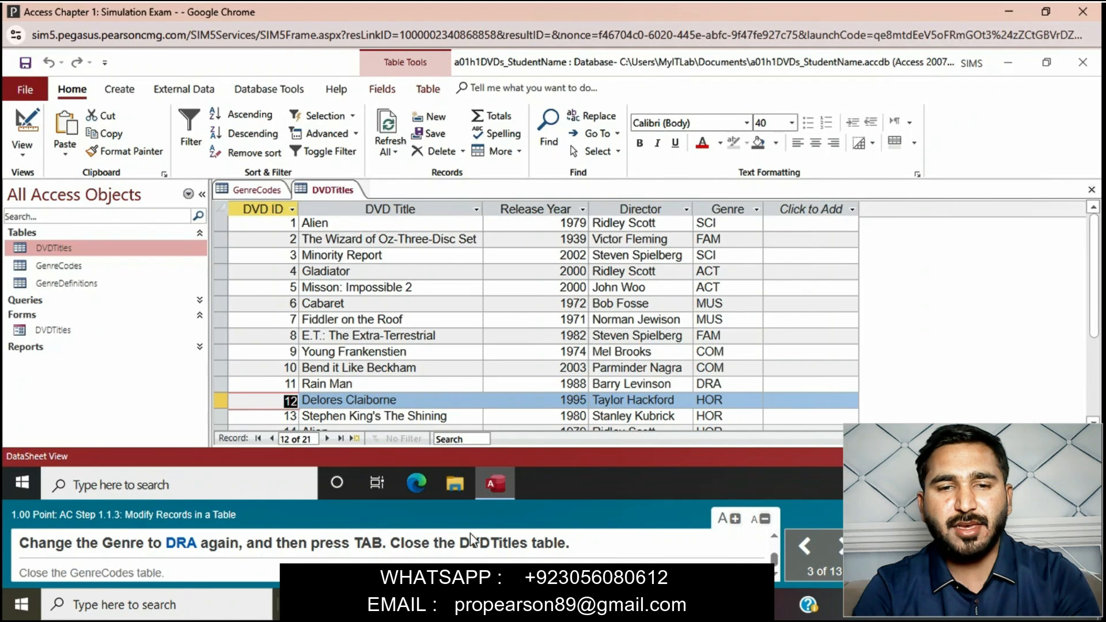
# - Change the Genre of the 12th DVDTitles record, Delores Claiborne, to DRA and commit the entry
pyautogui.click(743, 400)
pyautogui.press('BackSpace')
pyautogui.press('BackSpace')
pyautogui.press('BackSpace')
pyautogui.write('DRA')
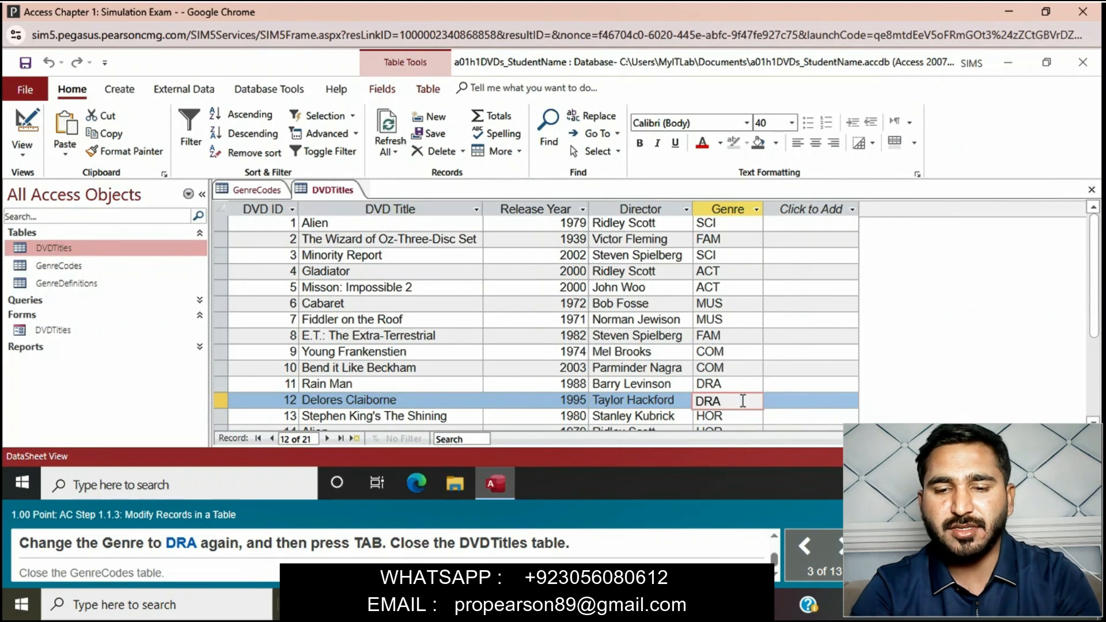
pyautogui.press('Tab')
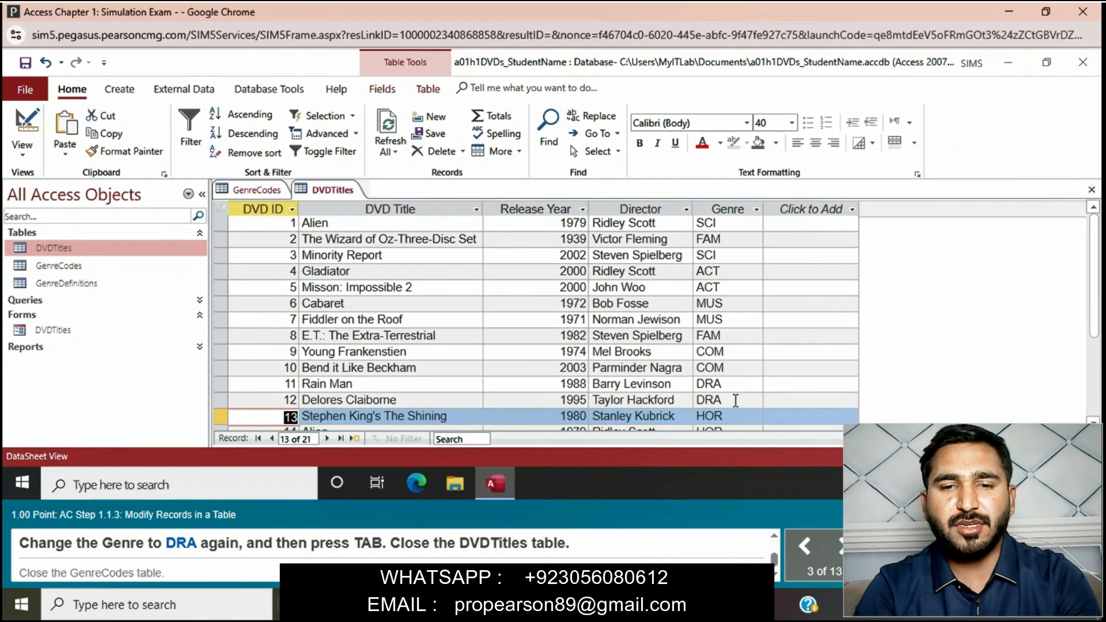
# - Close the DVDTitles table and the GenreCodes table
pyautogui.rightClick(320, 193)
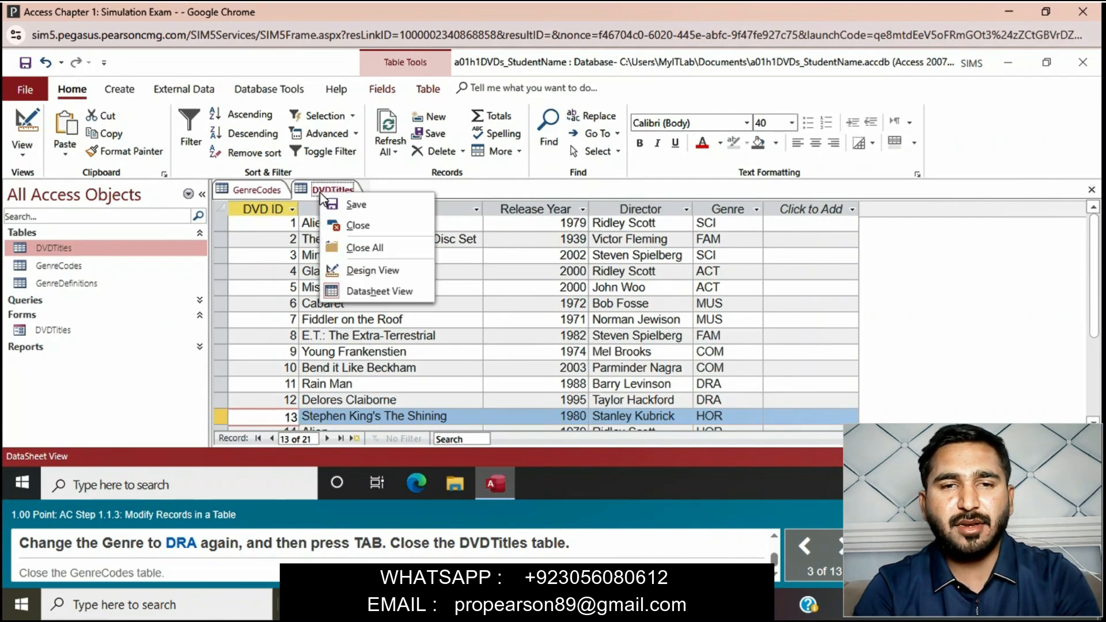
pyautogui.click(363, 226)
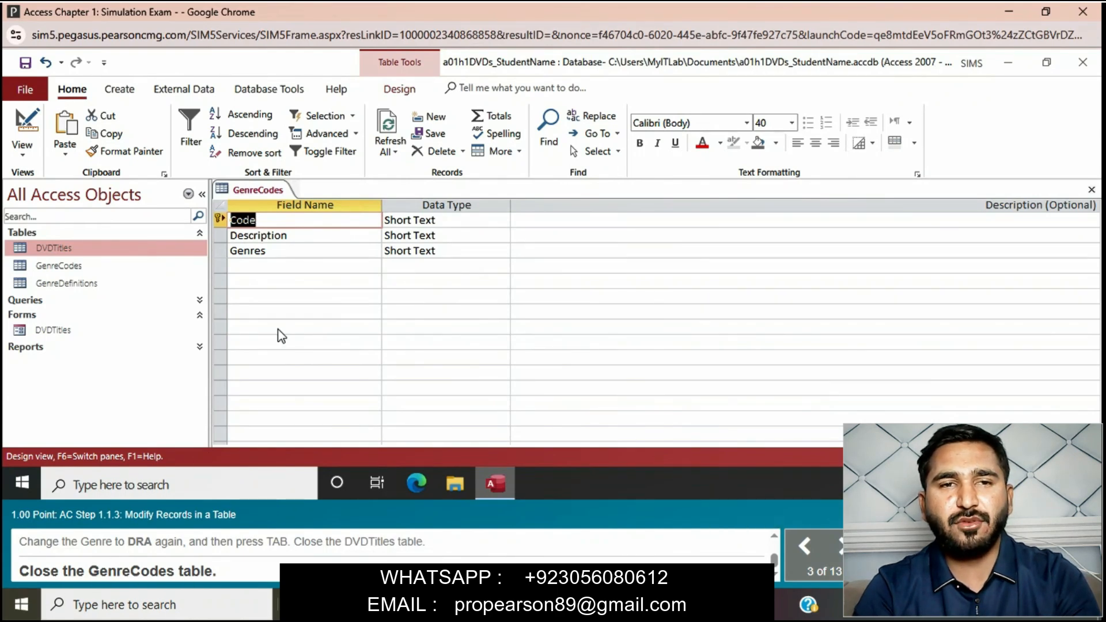
pyautogui.rightClick(259, 192)
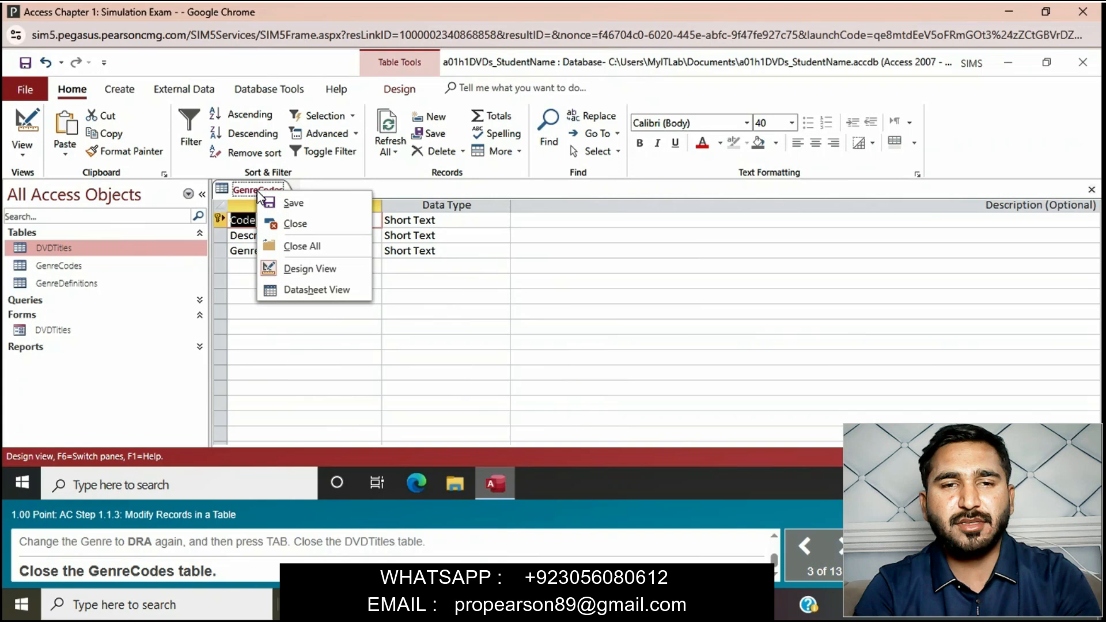
pyautogui.click(294, 223)
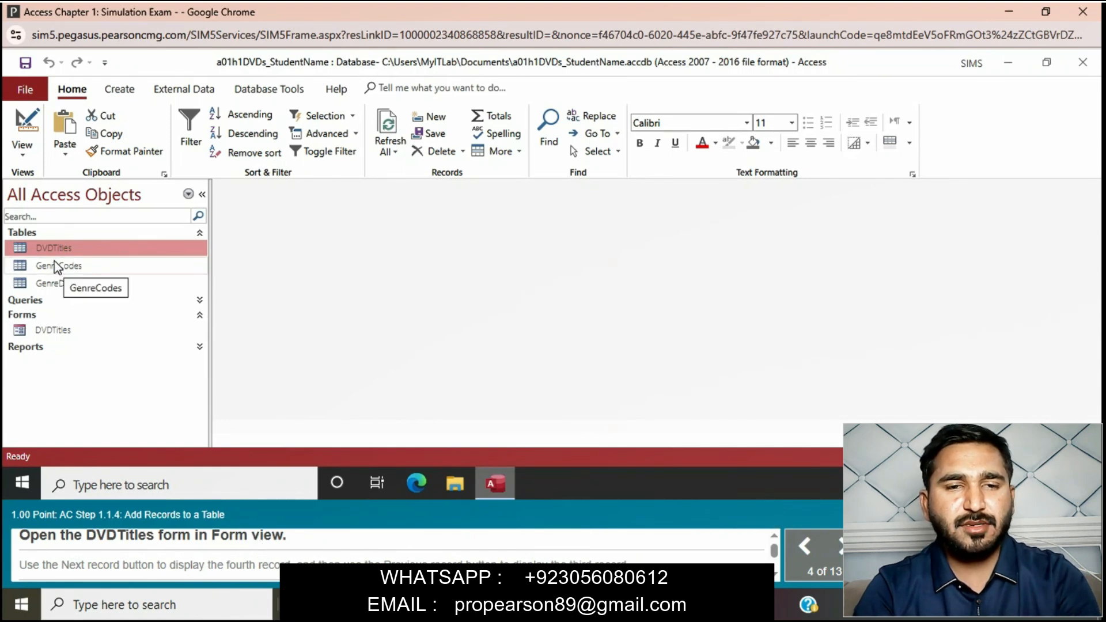
# - Open the DVDTitles form in Form view, advance one record at a time to the fourth record, and go back to the third
pyautogui.doubleClick(52, 330)
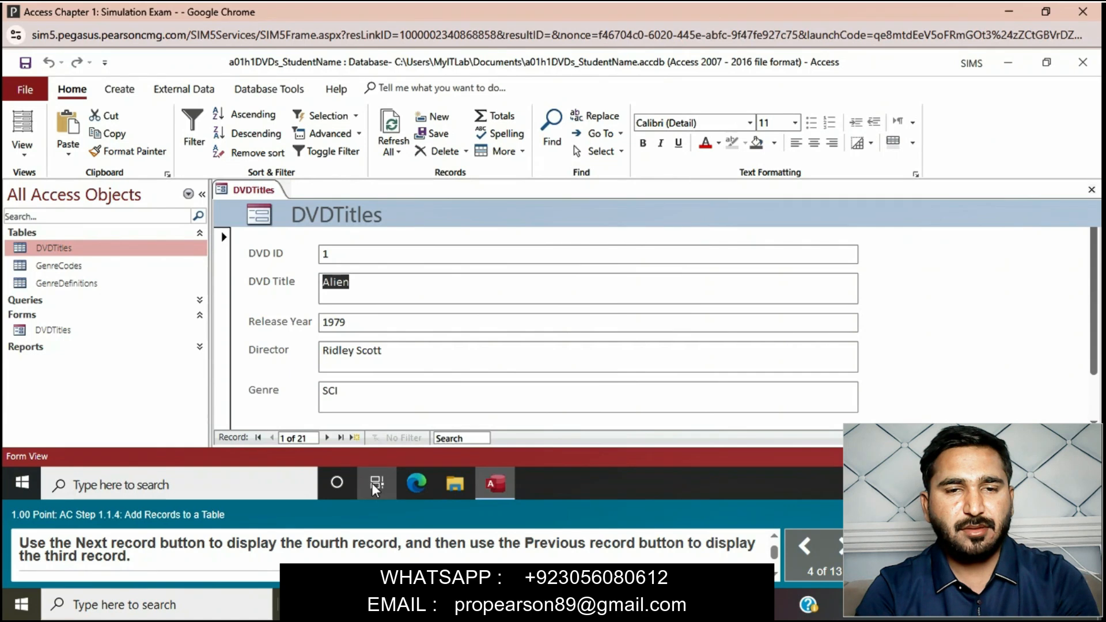
pyautogui.click(328, 438)
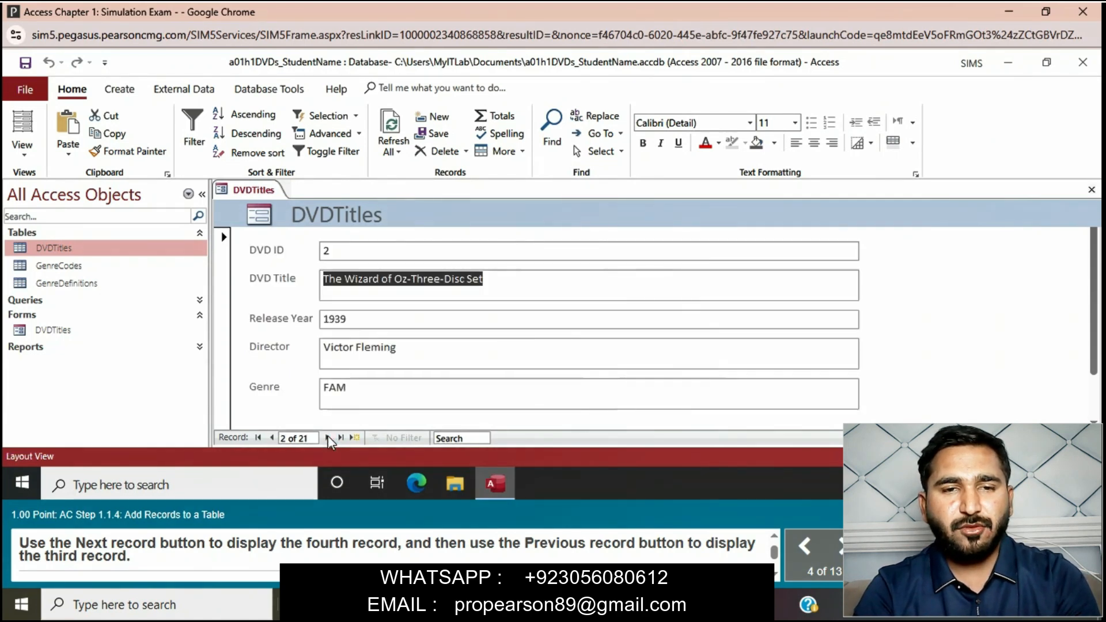
pyautogui.click(328, 437)
pyautogui.click(328, 437)
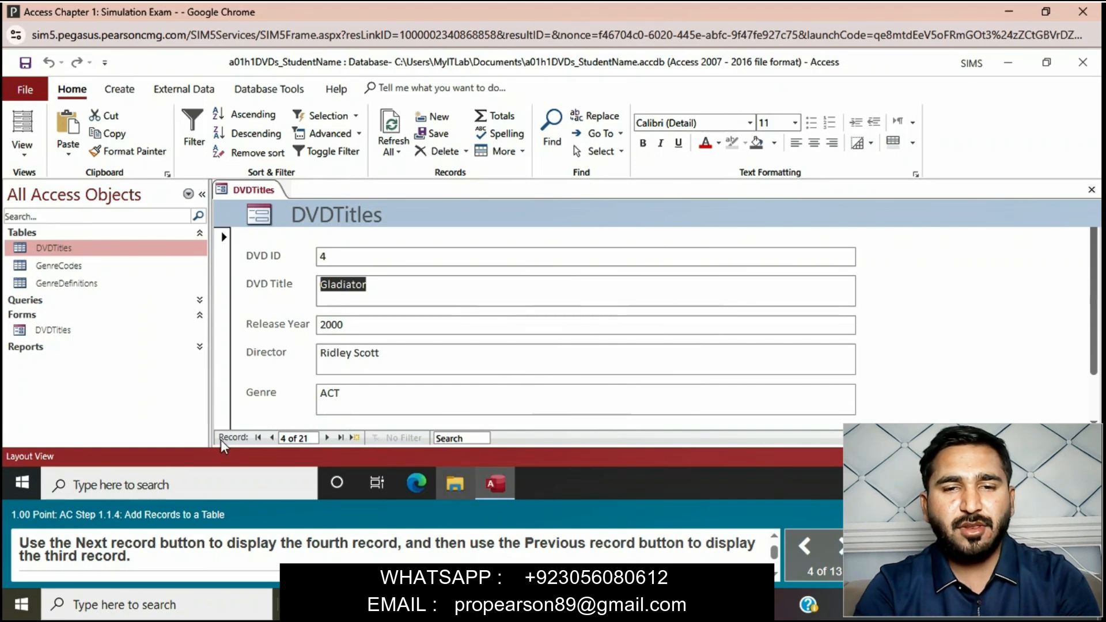
pyautogui.click(274, 437)
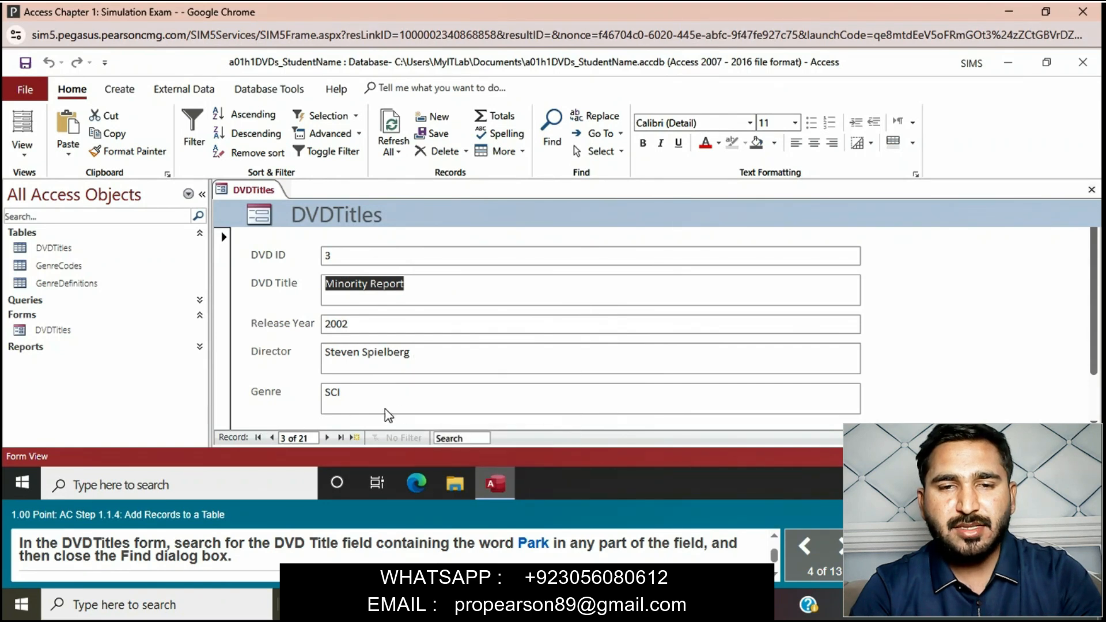
# - Search the DVDTitles form for a record containing the word Park
pyautogui.click(481, 439)
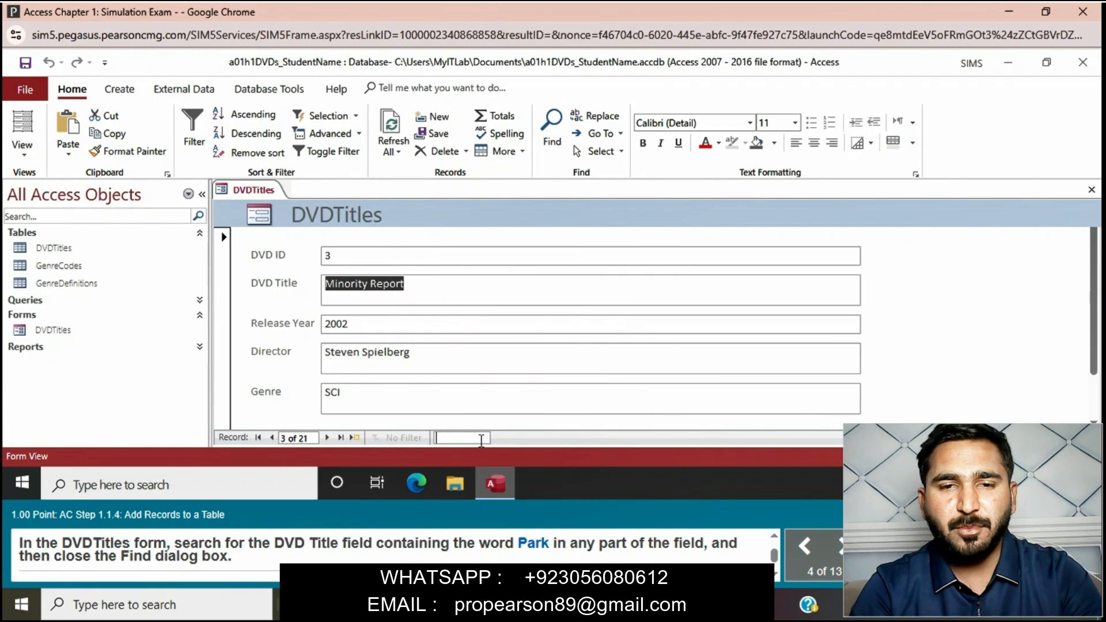
pyautogui.write('Park')
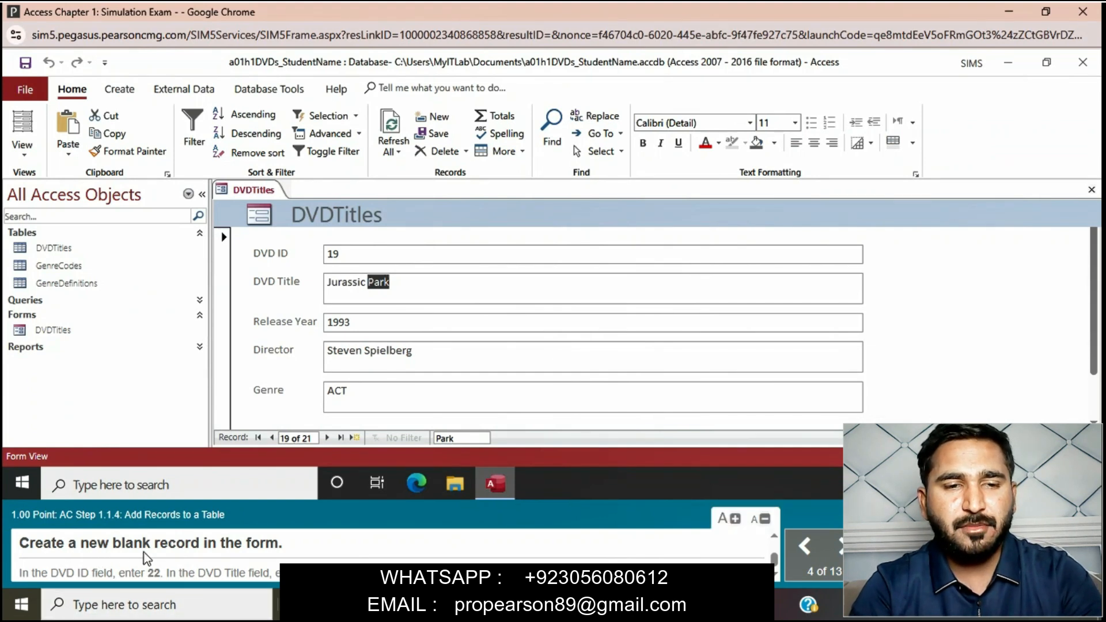
# - Add a new record in the DVDTitles form with DVD ID 22 and DVD Title Ghostbusters
pyautogui.click(353, 436)
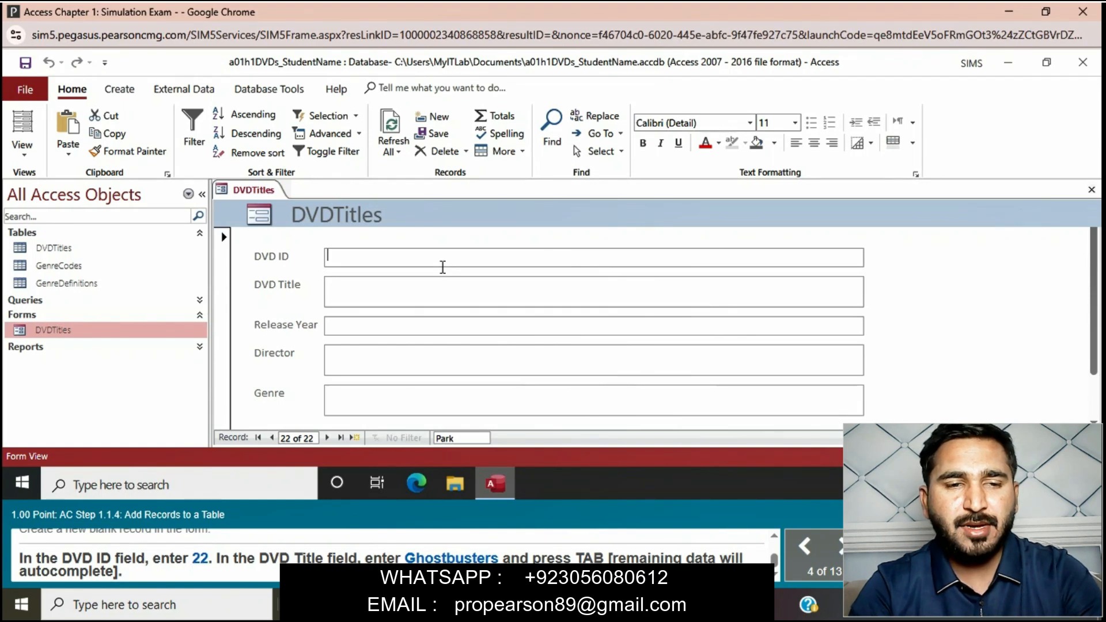
pyautogui.write('22')
pyautogui.click(423, 282)
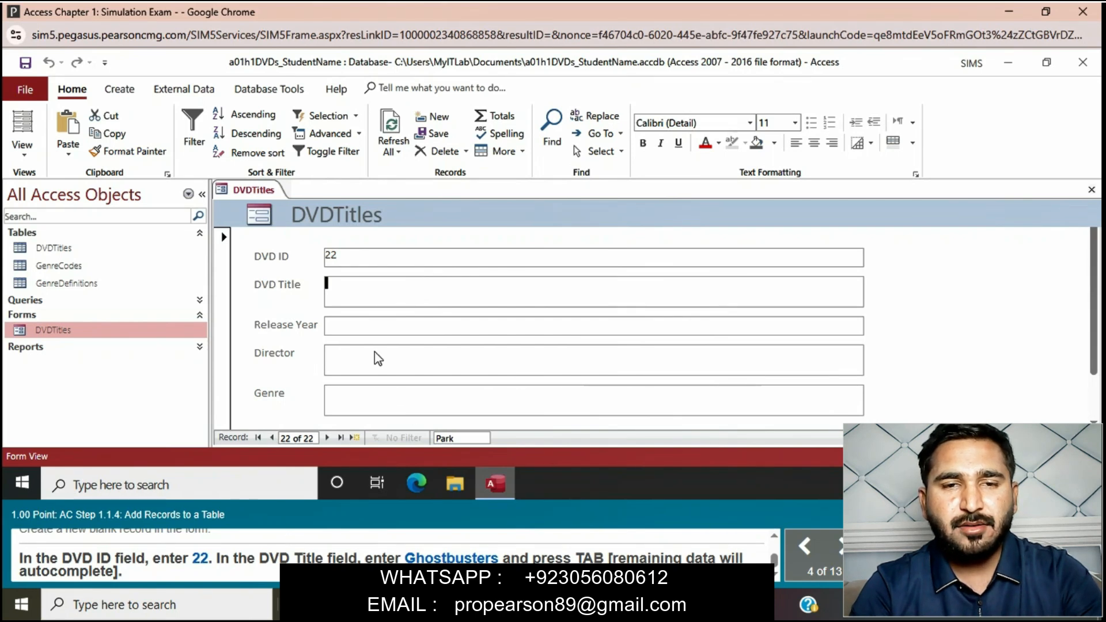
pyautogui.write('G')
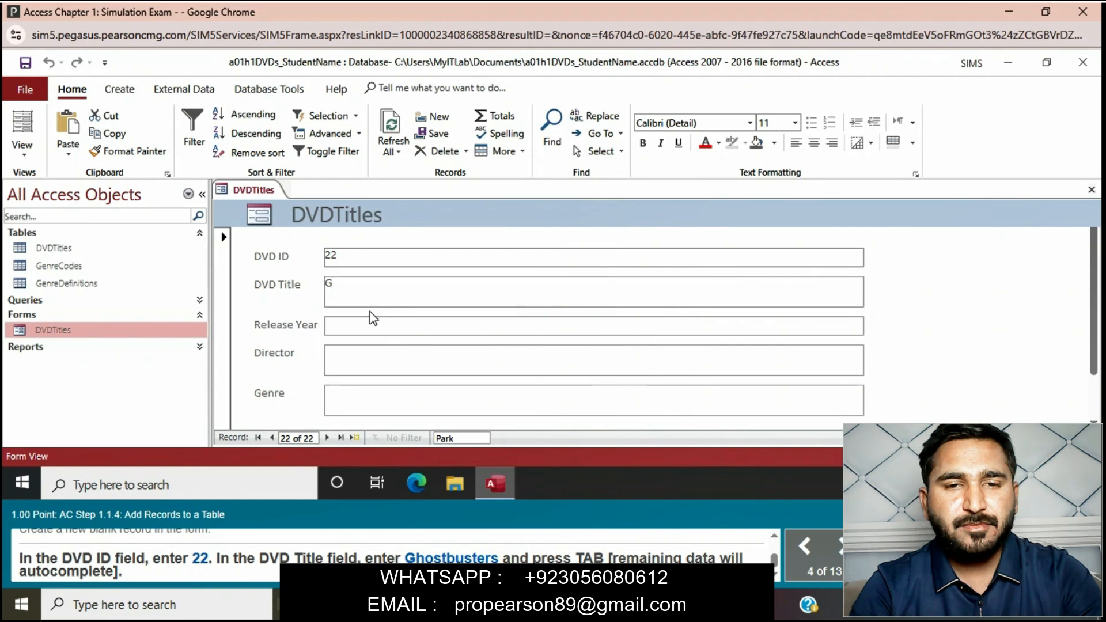
pyautogui.write('h')
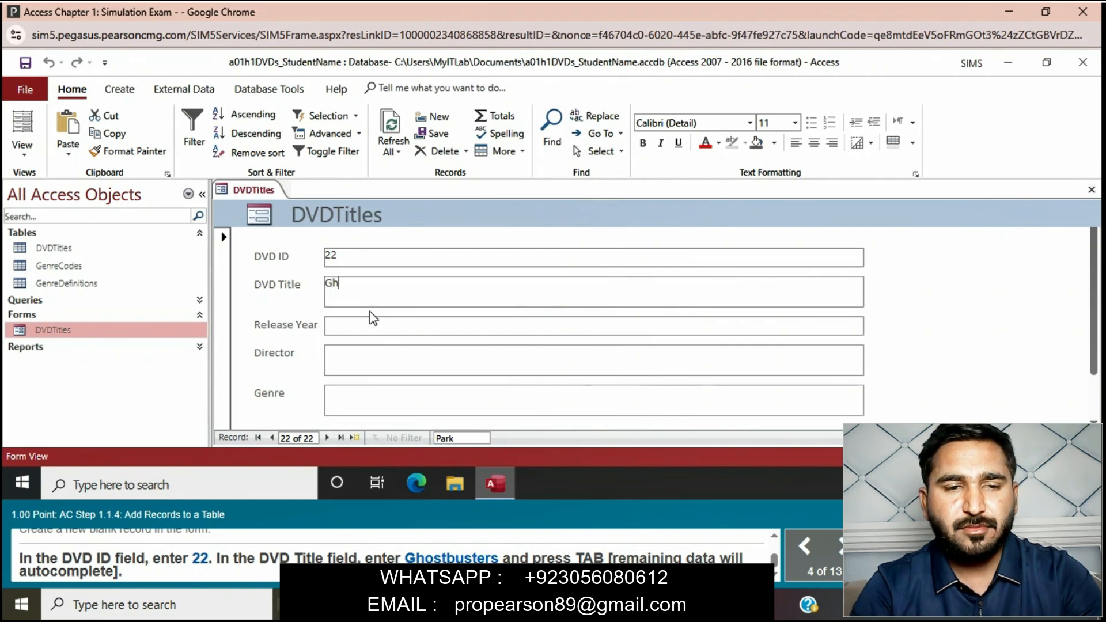
pyautogui.write('ostb')
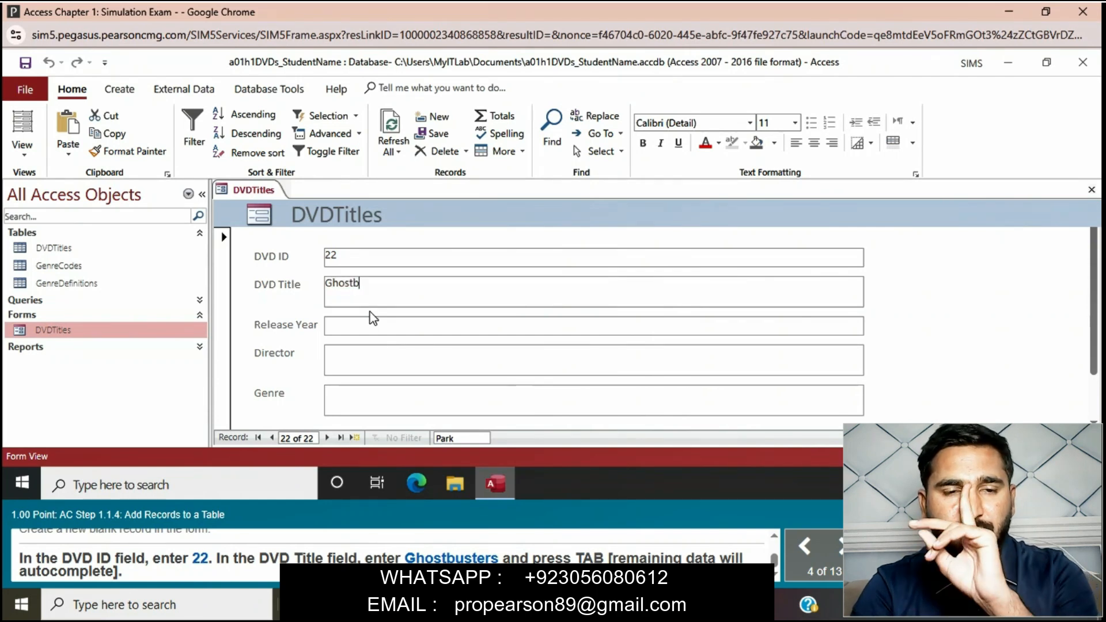
pyautogui.write('usters')
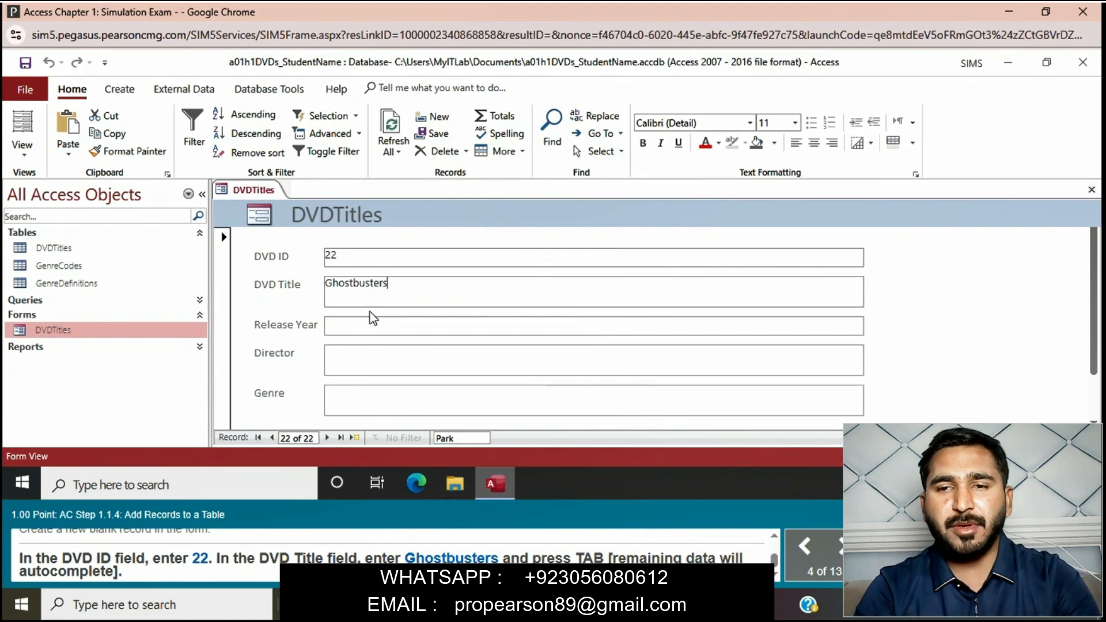
pyautogui.press('Tab')
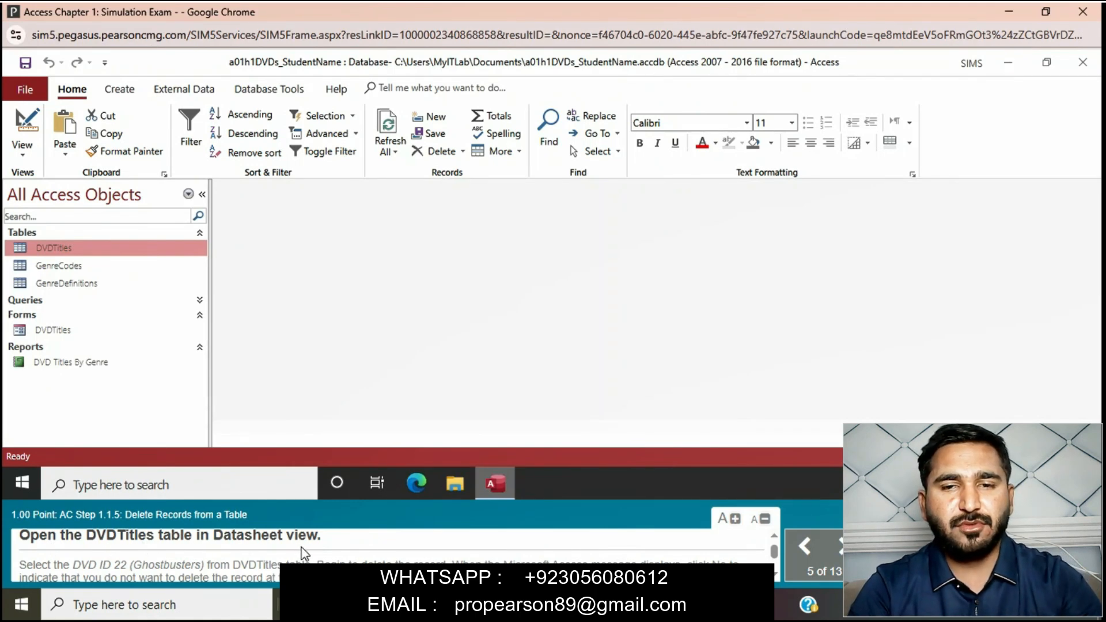
# - Open the DVDTitles table in Datasheet view, start deleting the DVD ID 22 (Ghostbusters) record, and decline the deletion
pyautogui.doubleClick(71, 251)
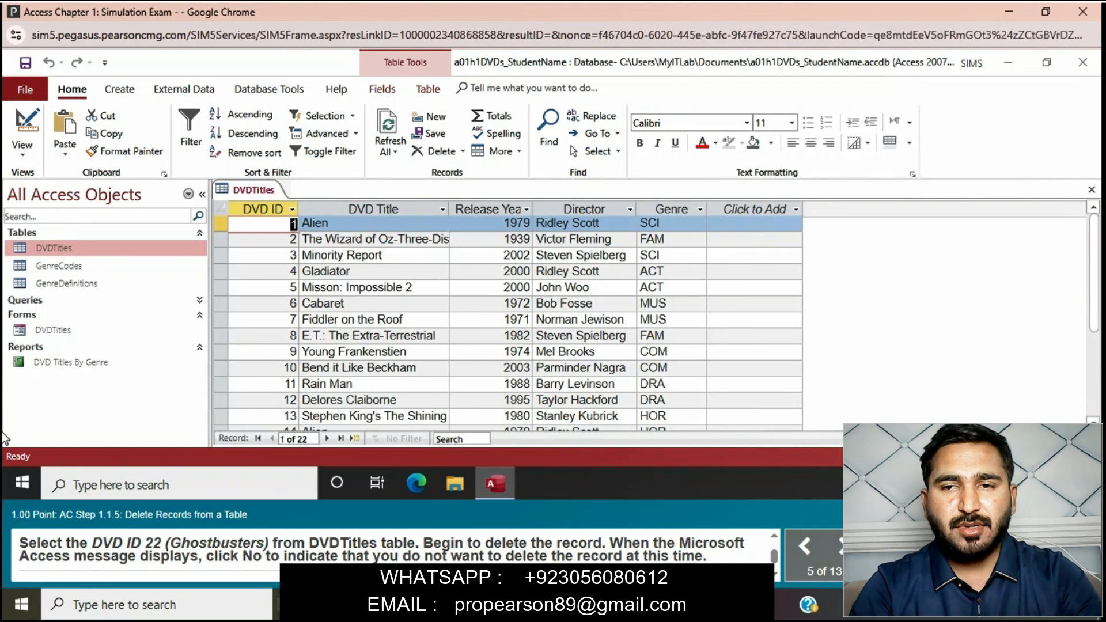
pyautogui.click(1092, 422)
pyautogui.scroll(-3, 345, 395)
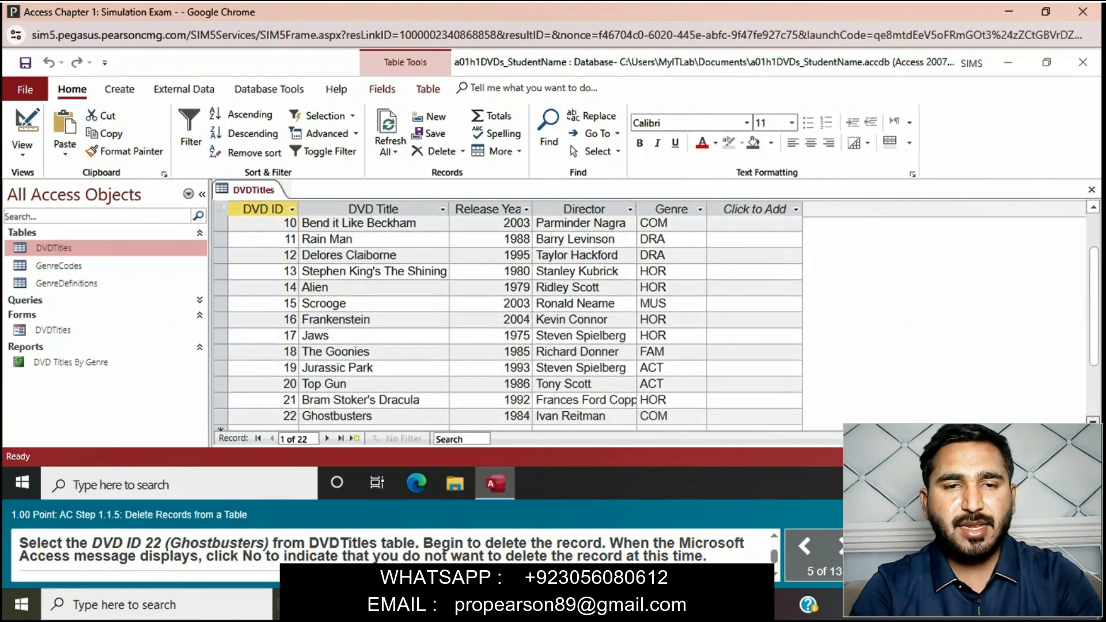
pyautogui.click(220, 383)
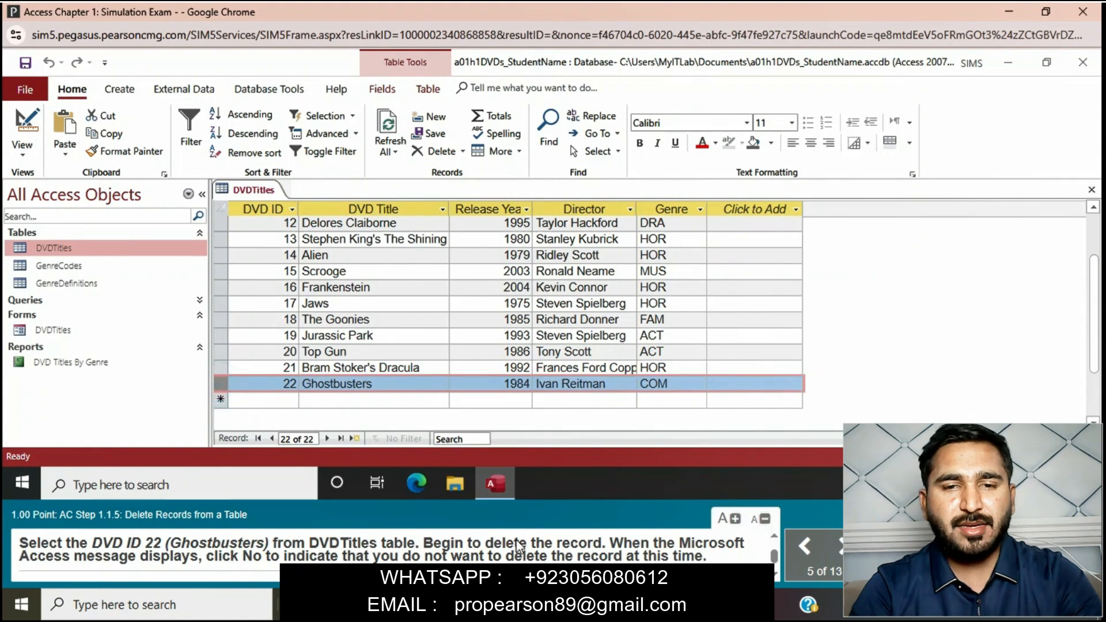
pyautogui.press('Delete')
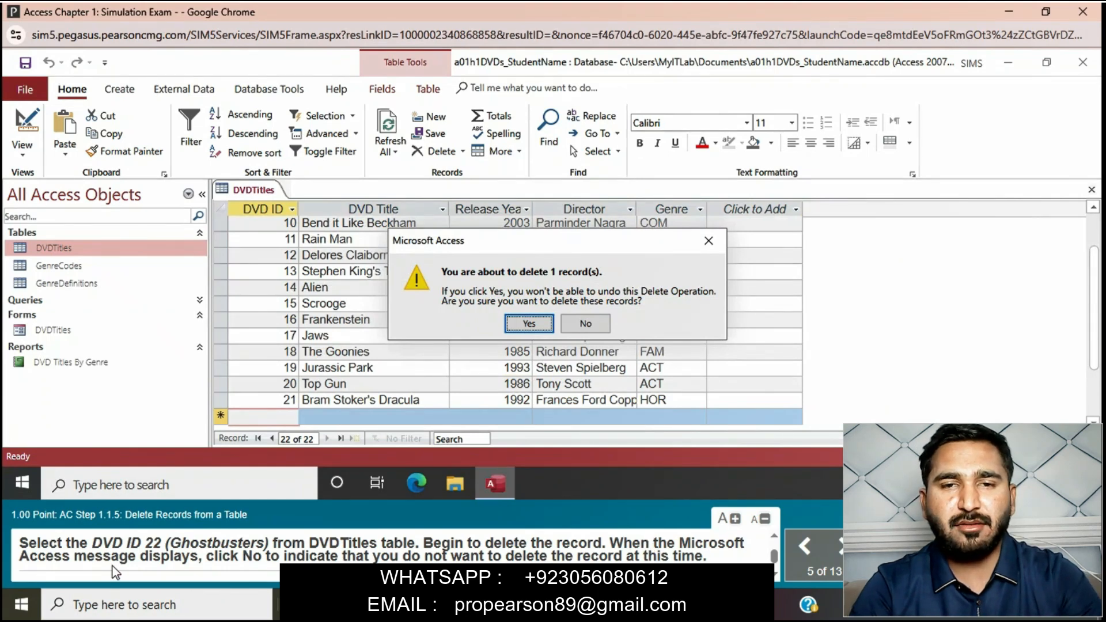
pyautogui.click(598, 321)
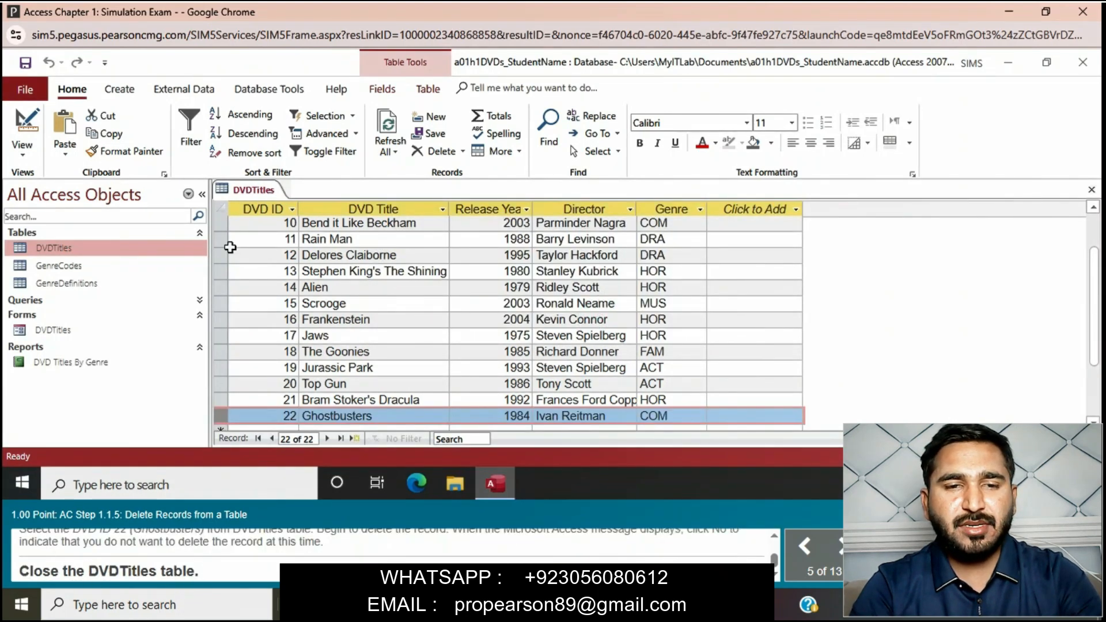
# - Close the DVDTitles table
pyautogui.click(268, 193)
pyautogui.rightClick(267, 193)
pyautogui.click(310, 219)
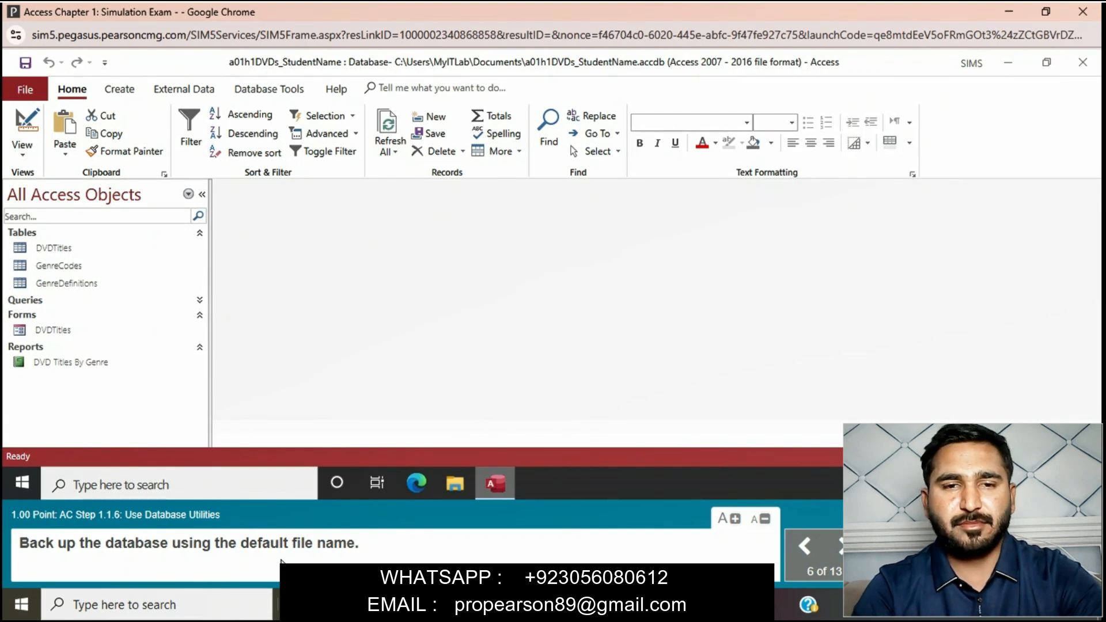
# - Back up the database in the Documents folder under the default file name a01h1DVDs_StudentName_2018-07-17
pyautogui.click(23, 93)
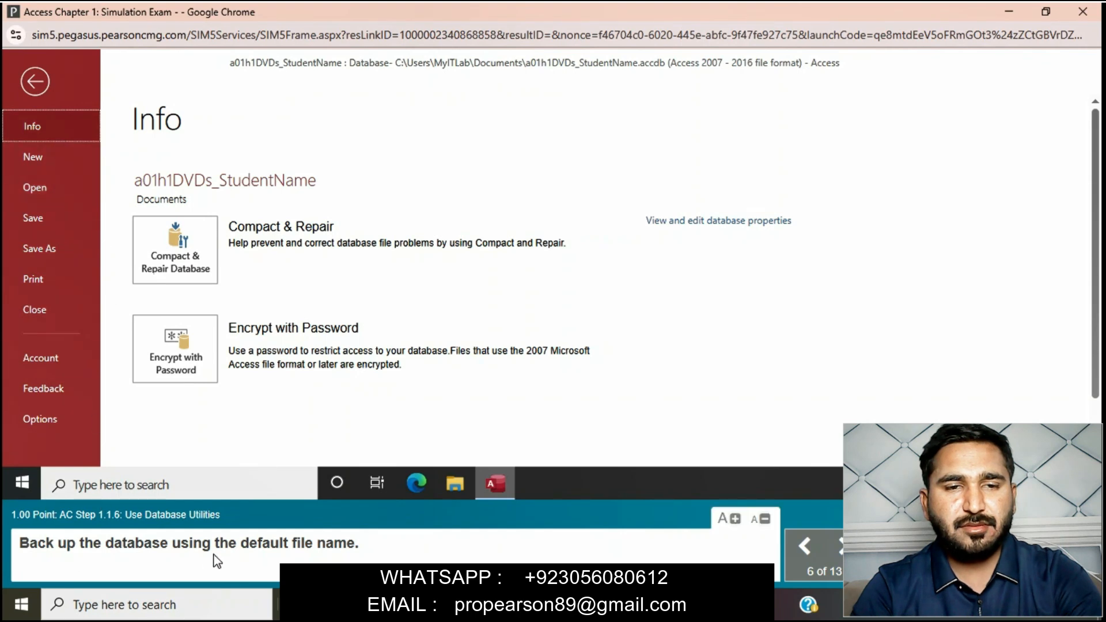
pyautogui.click(84, 255)
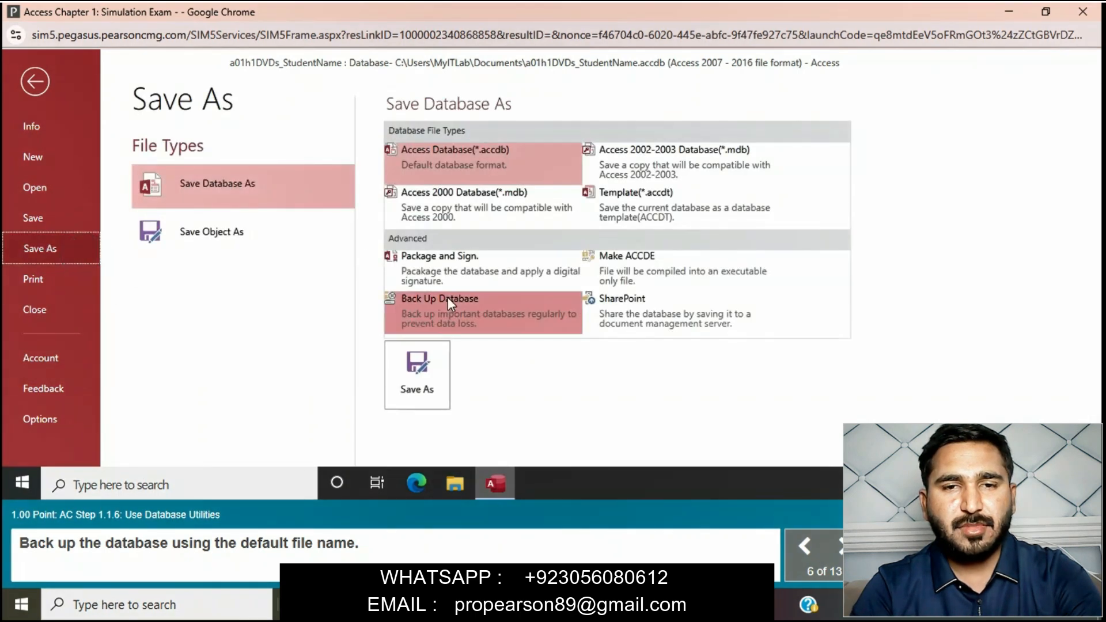
pyautogui.click(448, 299)
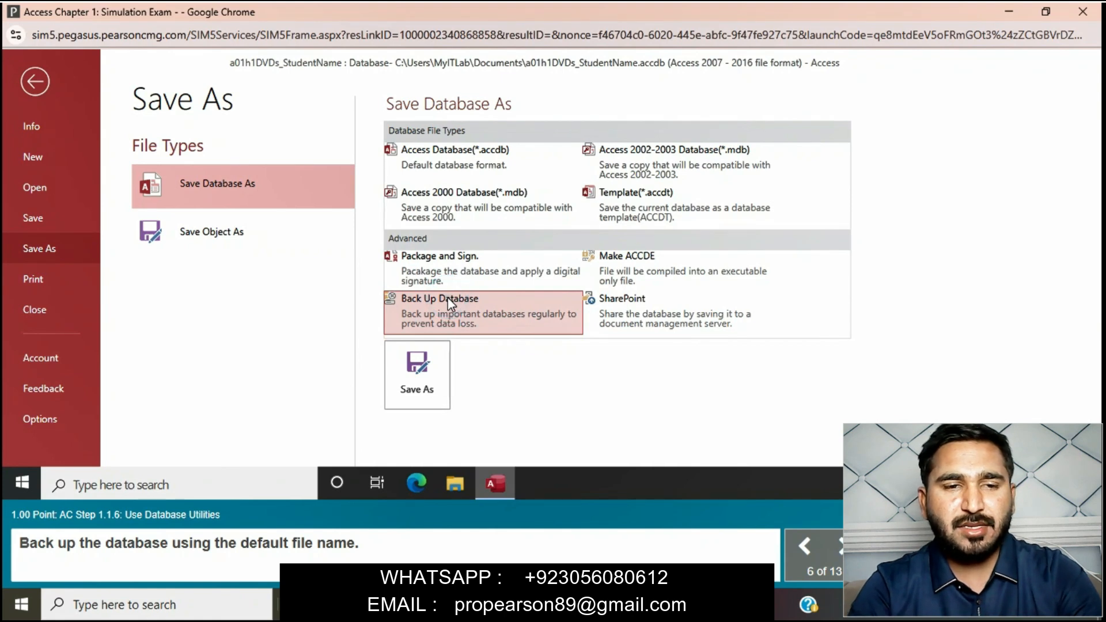
pyautogui.click(435, 347)
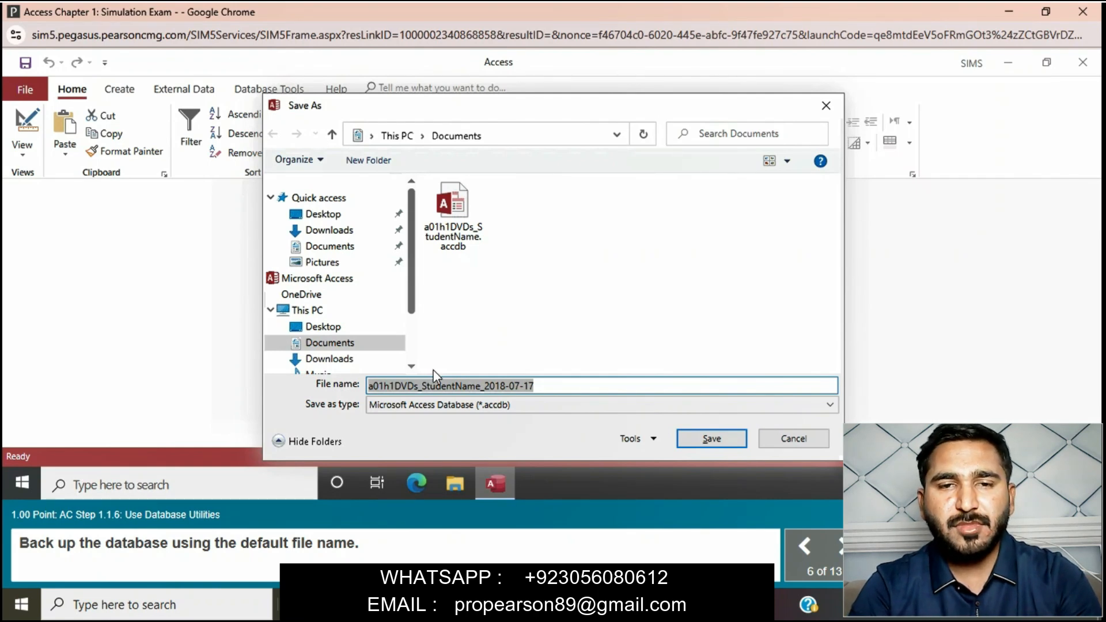
pyautogui.click(697, 440)
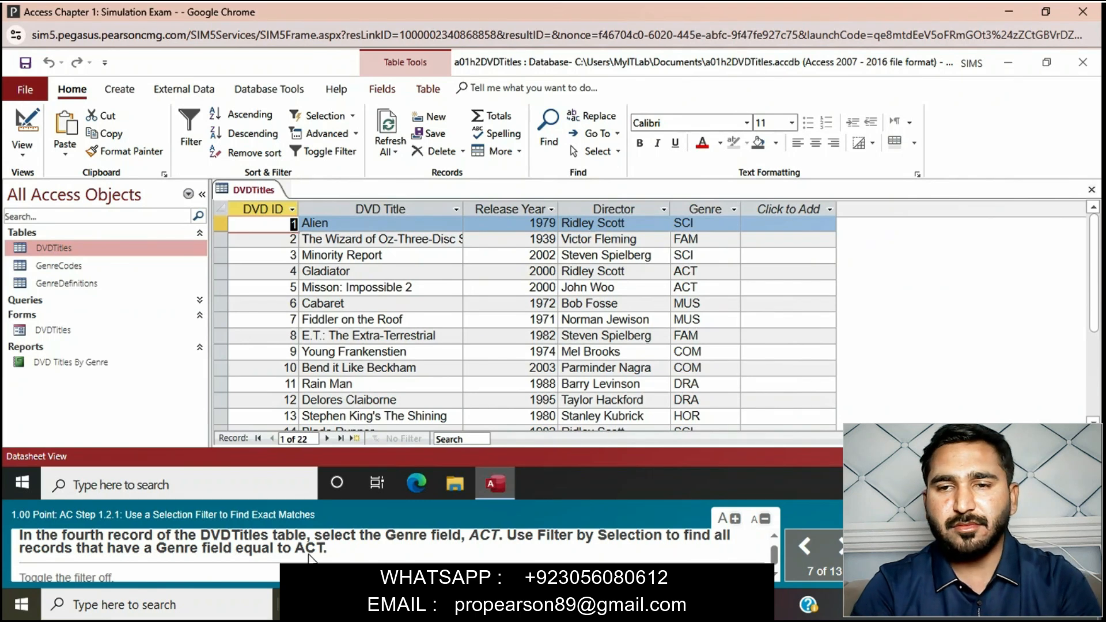
# - Filter the DVDTitles table by selection to Genre equal to ACT, using the fourth record, and toggle the filter off
pyautogui.click(327, 439)
pyautogui.click(327, 438)
pyautogui.click(327, 439)
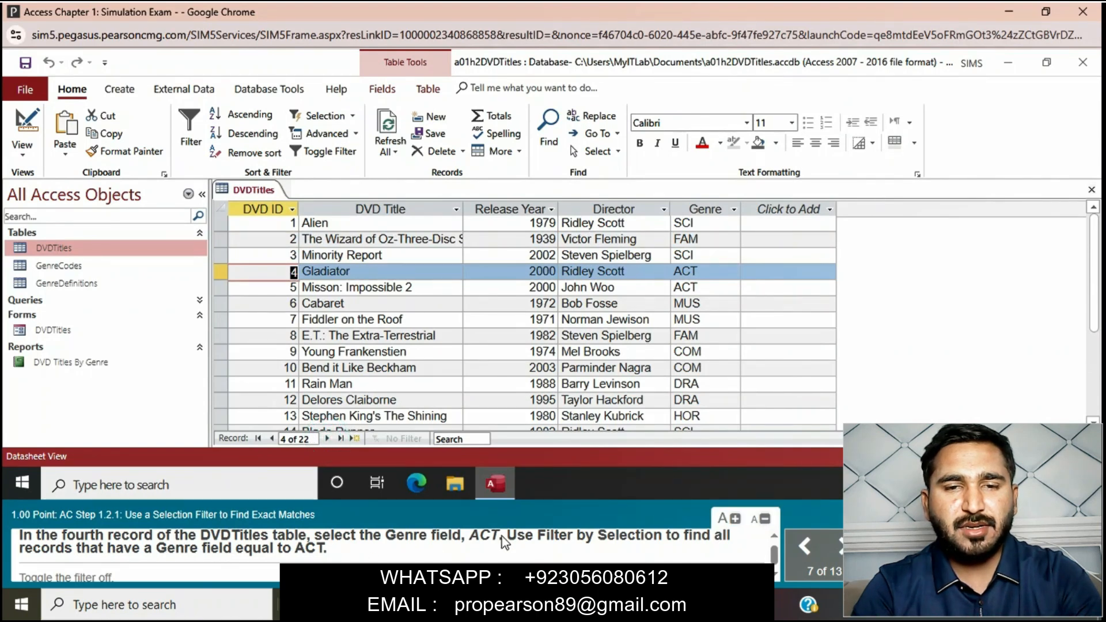
pyautogui.click(702, 269)
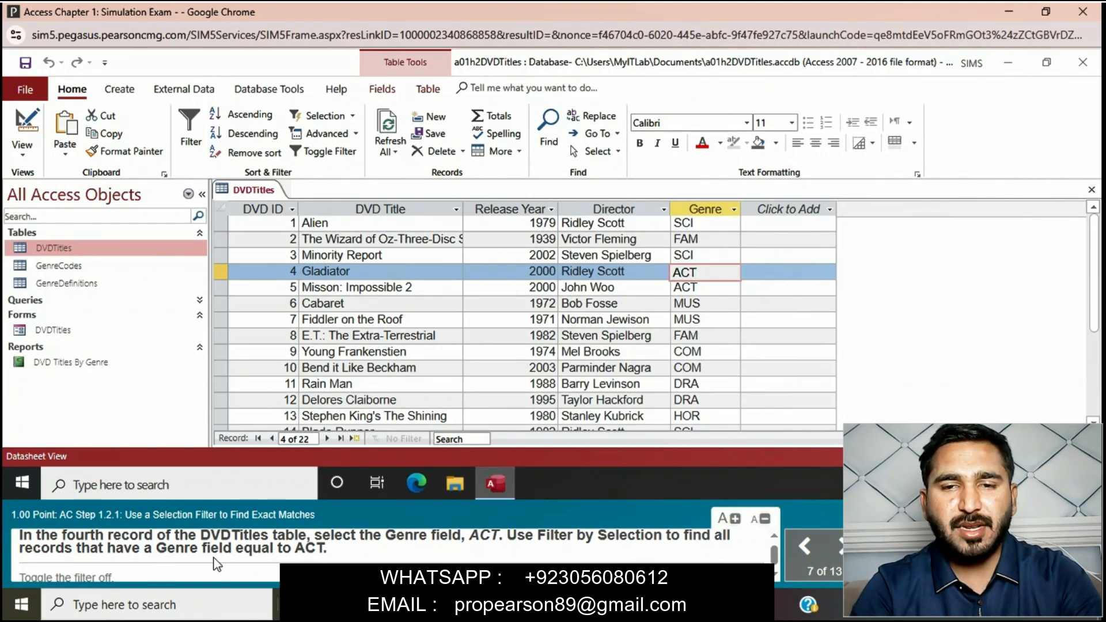
pyautogui.click(353, 113)
pyautogui.click(358, 134)
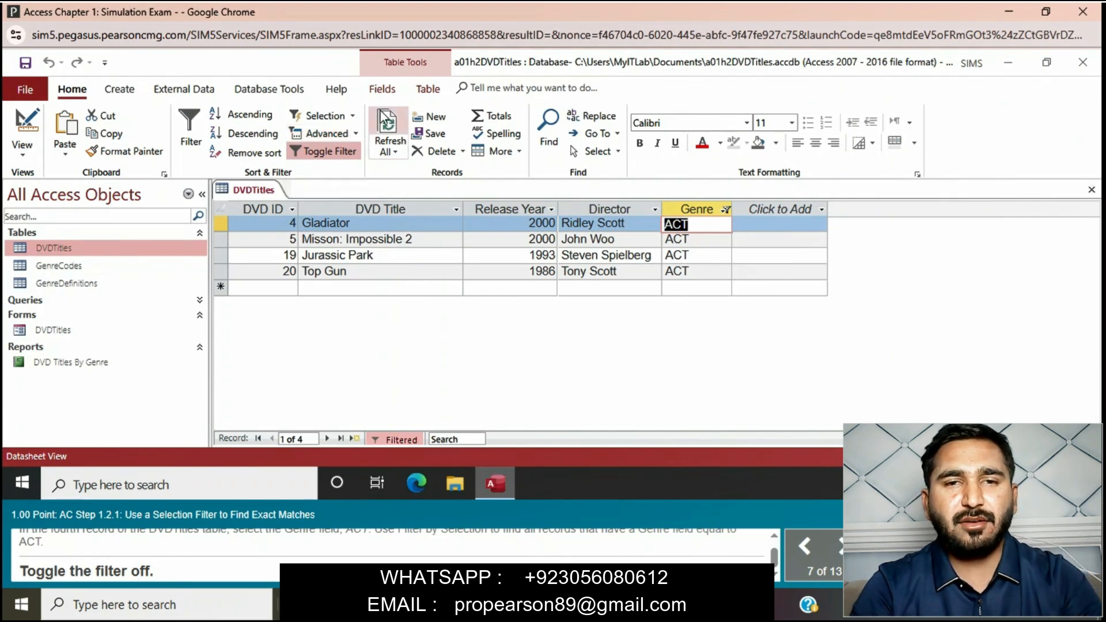
pyautogui.click(334, 153)
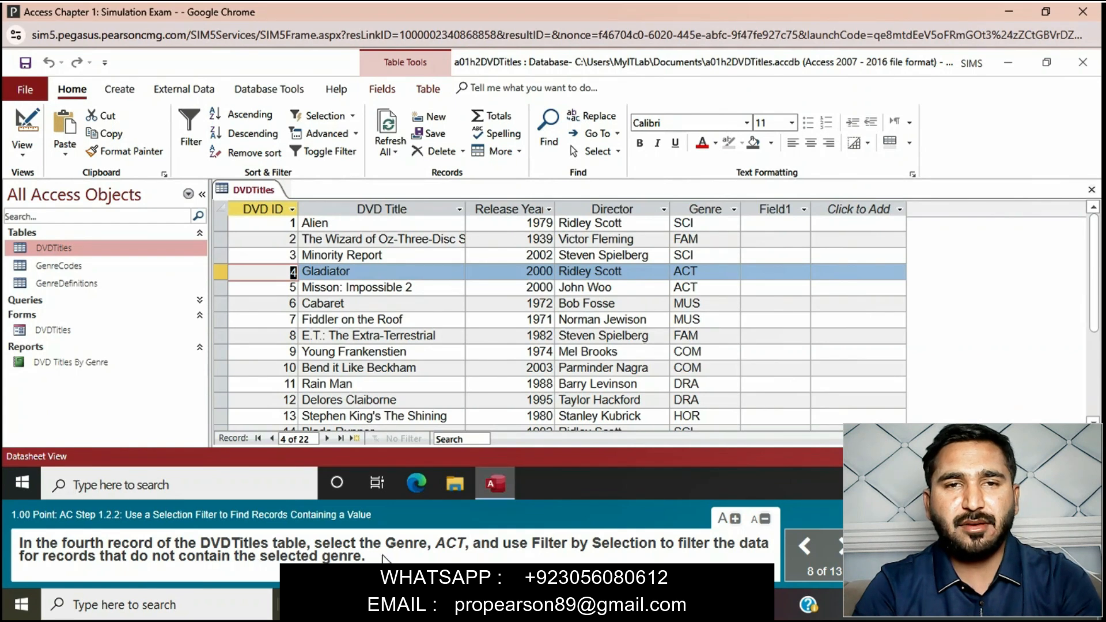
# - Filter the DVDTitles table by selection to records whose Genre does not contain ACT, using the fourth record's Genre
pyautogui.click(718, 271)
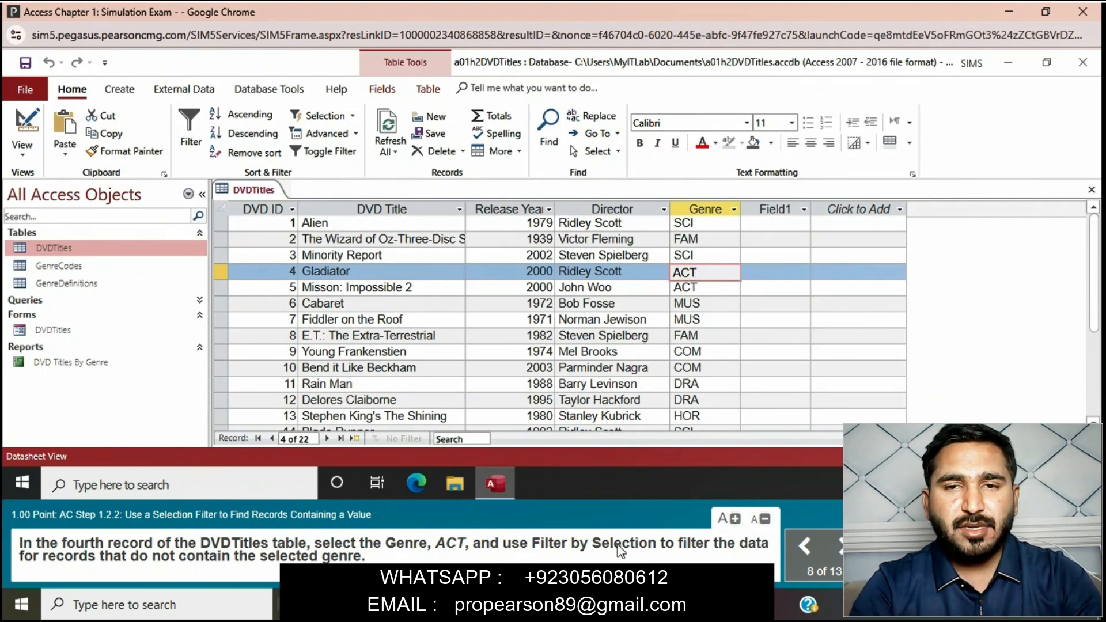
pyautogui.click(354, 133)
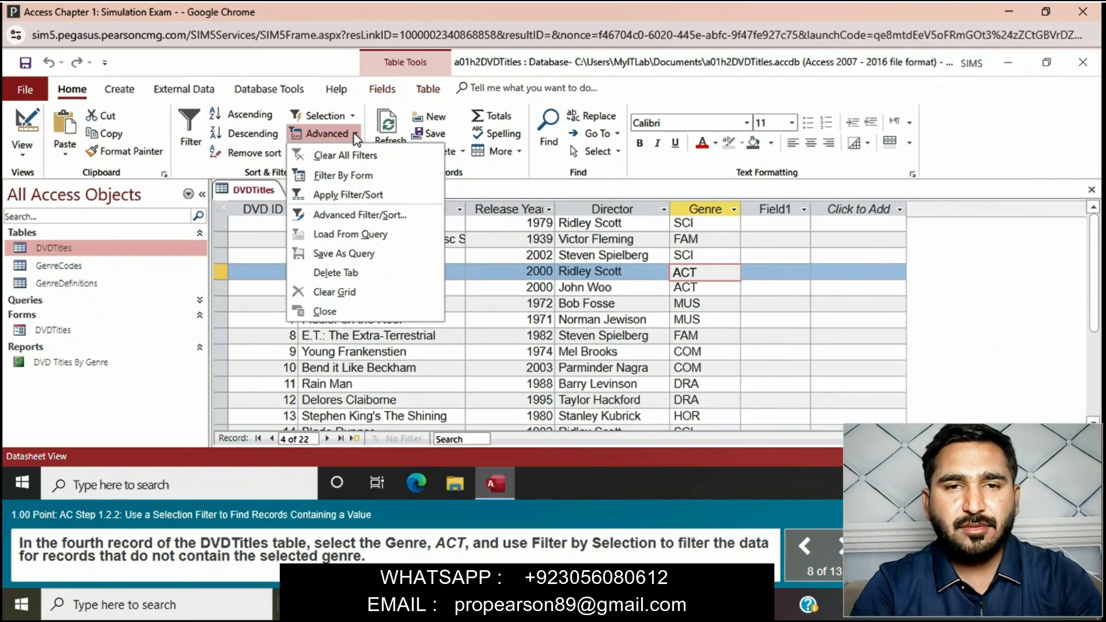
pyautogui.click(352, 115)
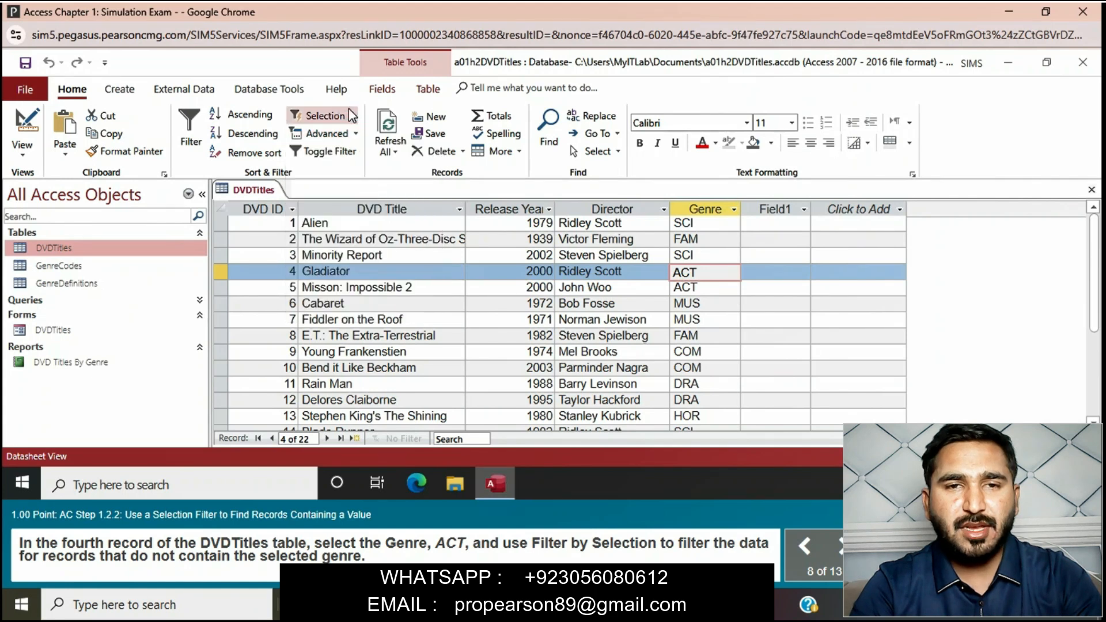
pyautogui.click(353, 115)
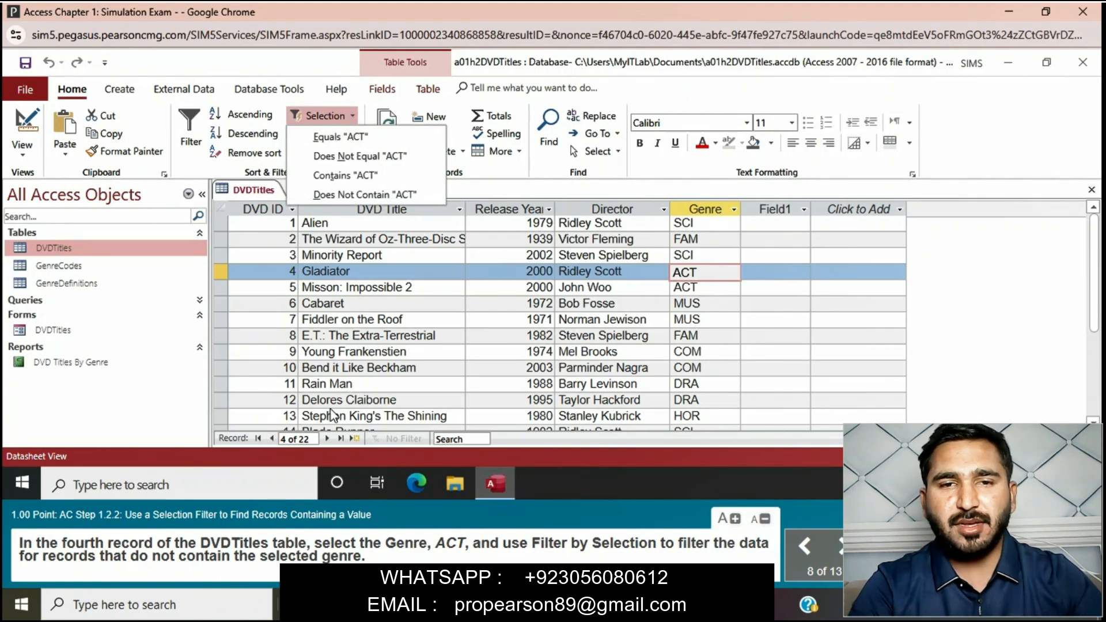
pyautogui.click(370, 194)
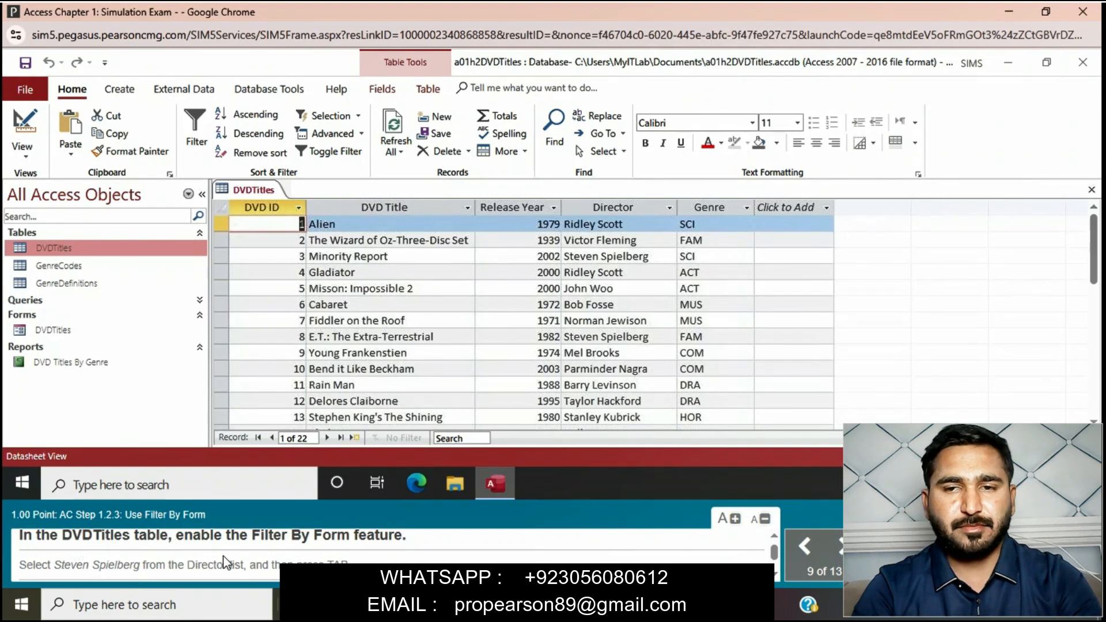
# - Enable Filter By Form for the DVDTitles table and set the Director criterion to Steven Spielberg
pyautogui.click(362, 136)
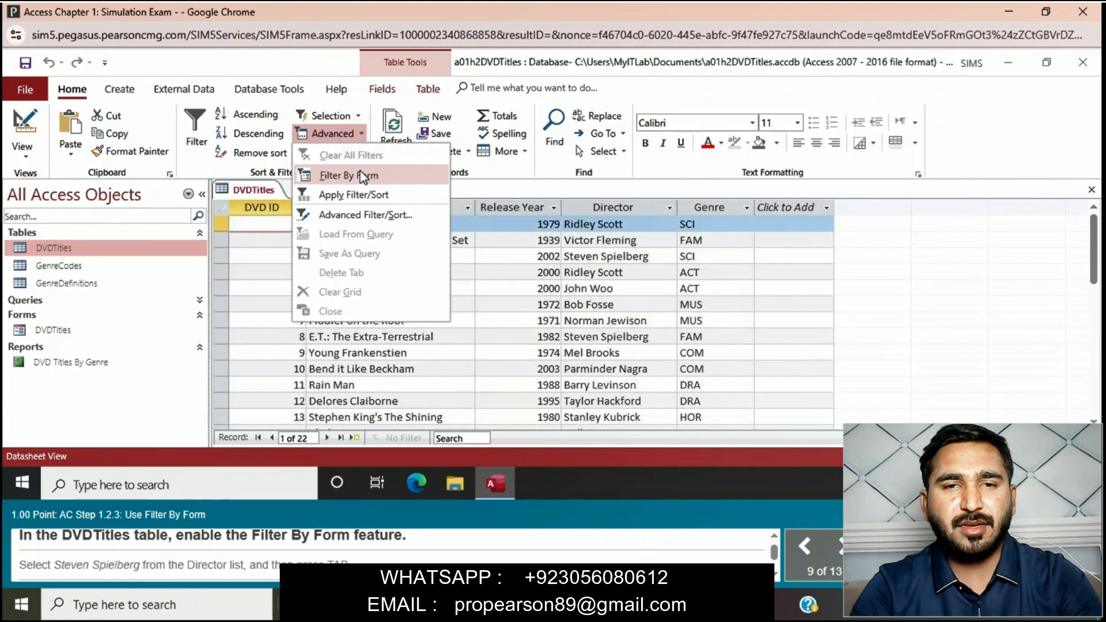
pyautogui.click(349, 175)
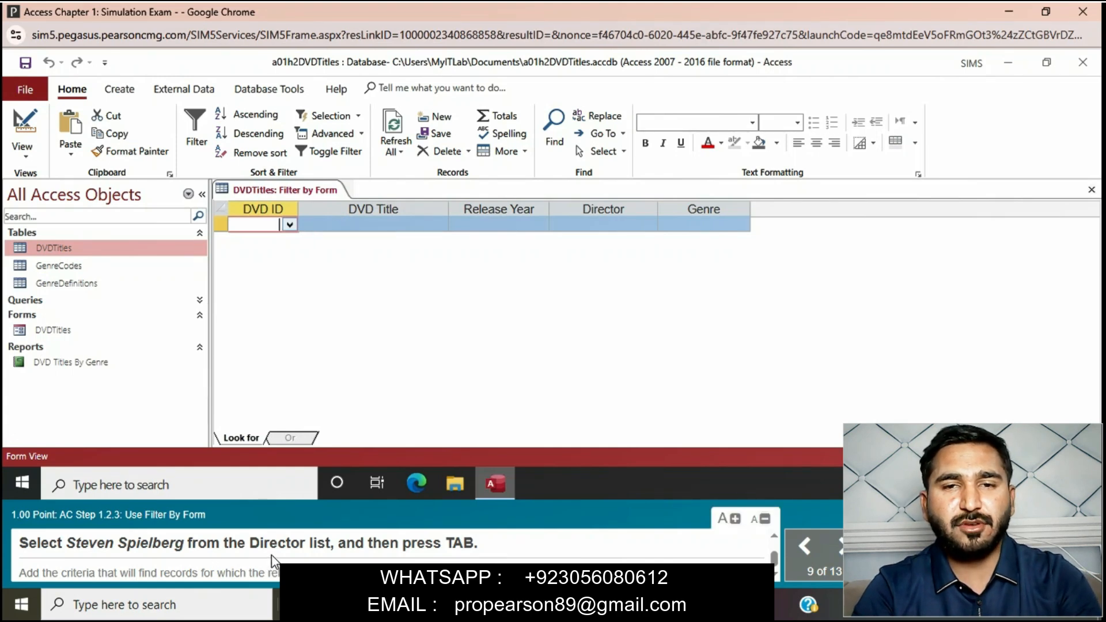
pyautogui.click(600, 225)
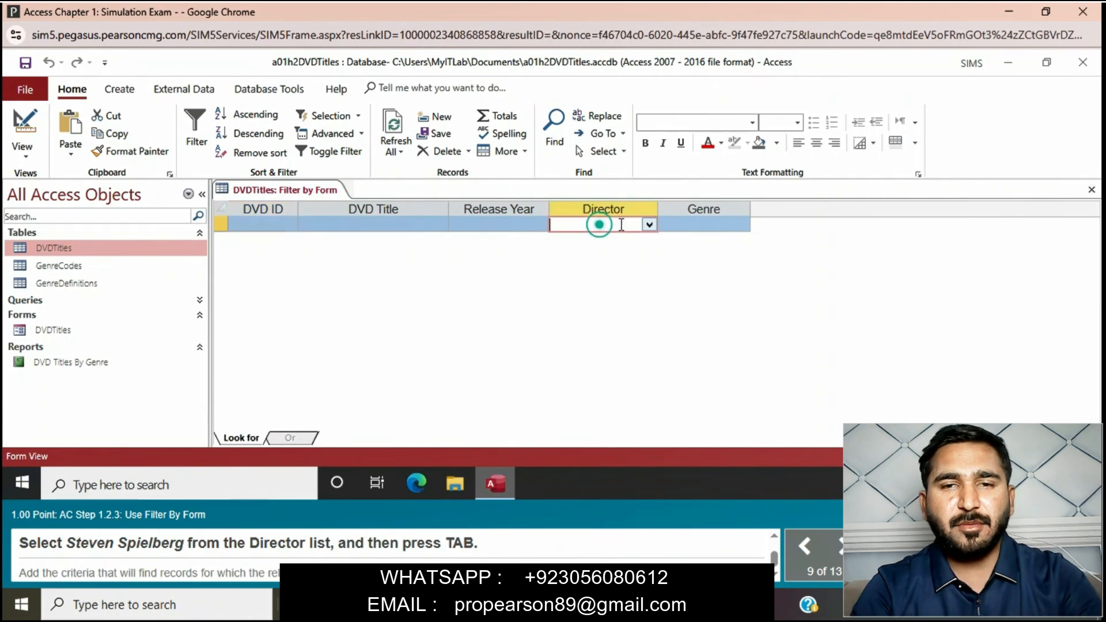
pyautogui.click(649, 225)
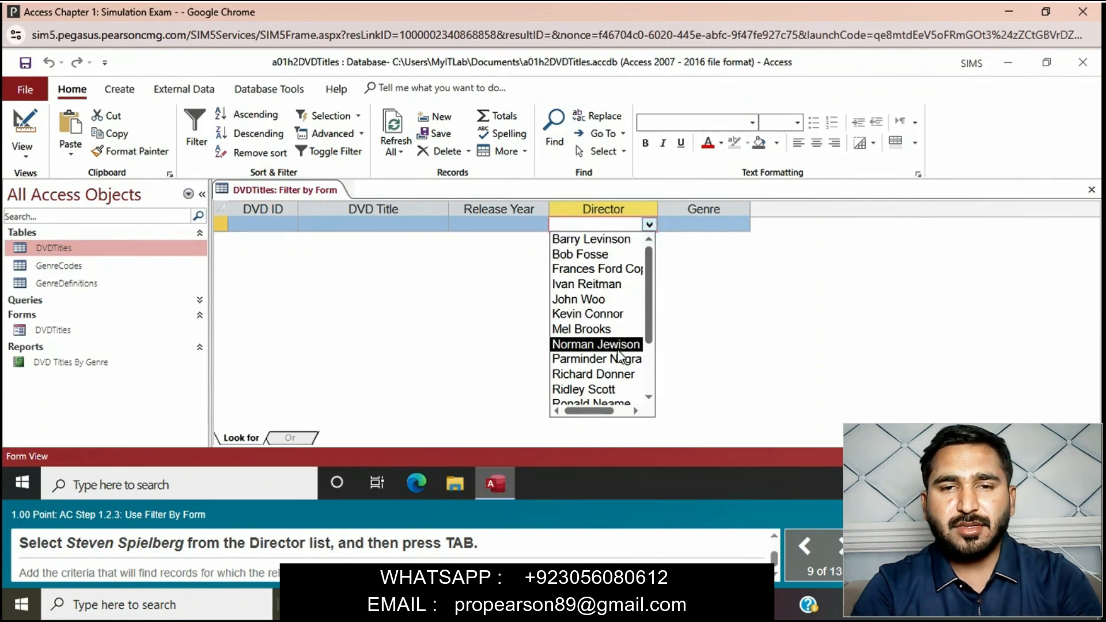
pyautogui.click(650, 397)
pyautogui.click(649, 397)
pyautogui.click(649, 397)
pyautogui.click(649, 397)
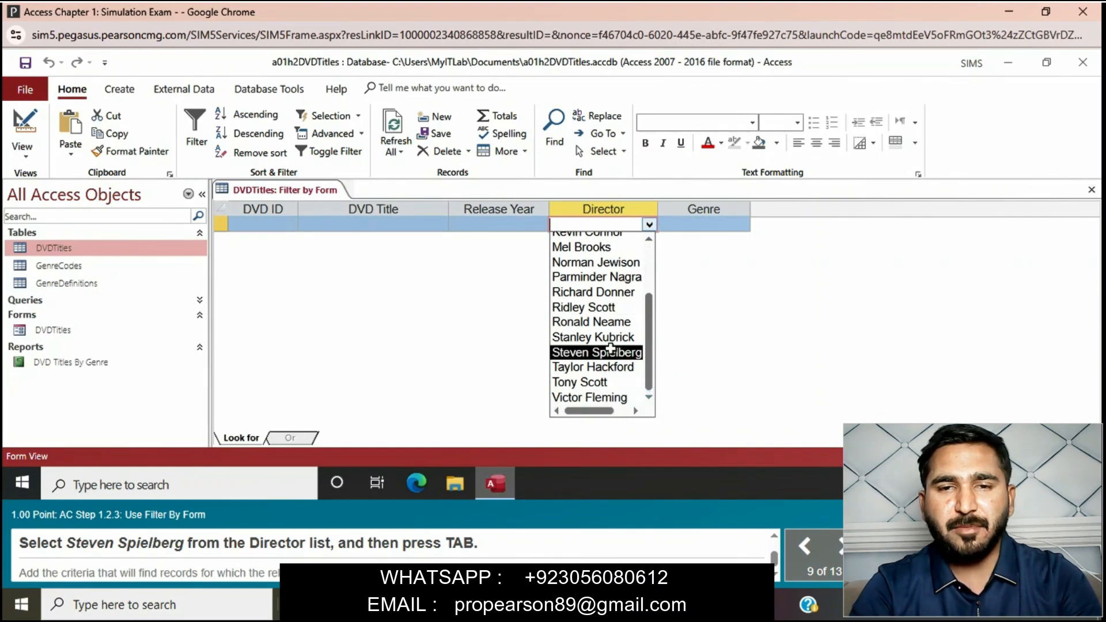
pyautogui.click(611, 352)
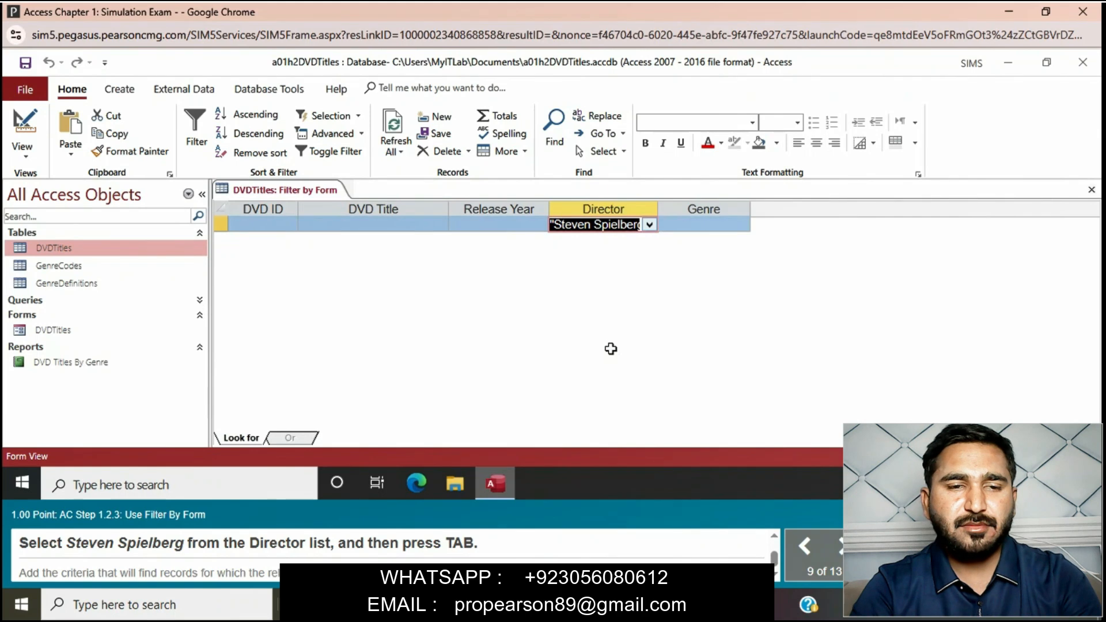
pyautogui.press('Tab')
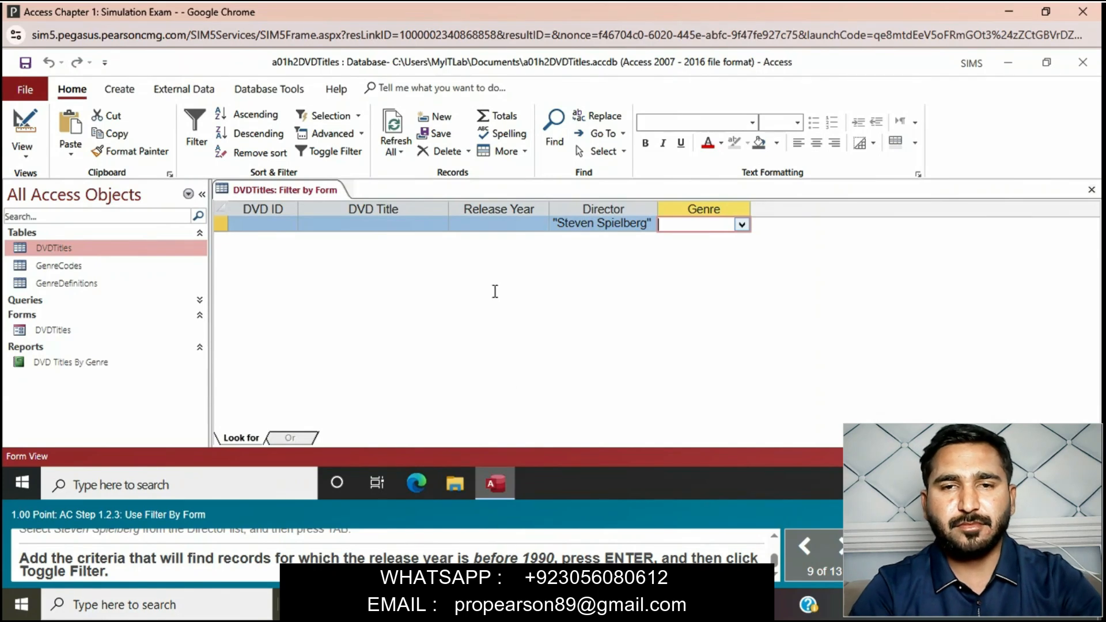
# - Add the Release Year criterion <1990 to the form filter and apply the filter
pyautogui.click(478, 224)
pyautogui.write('<1')
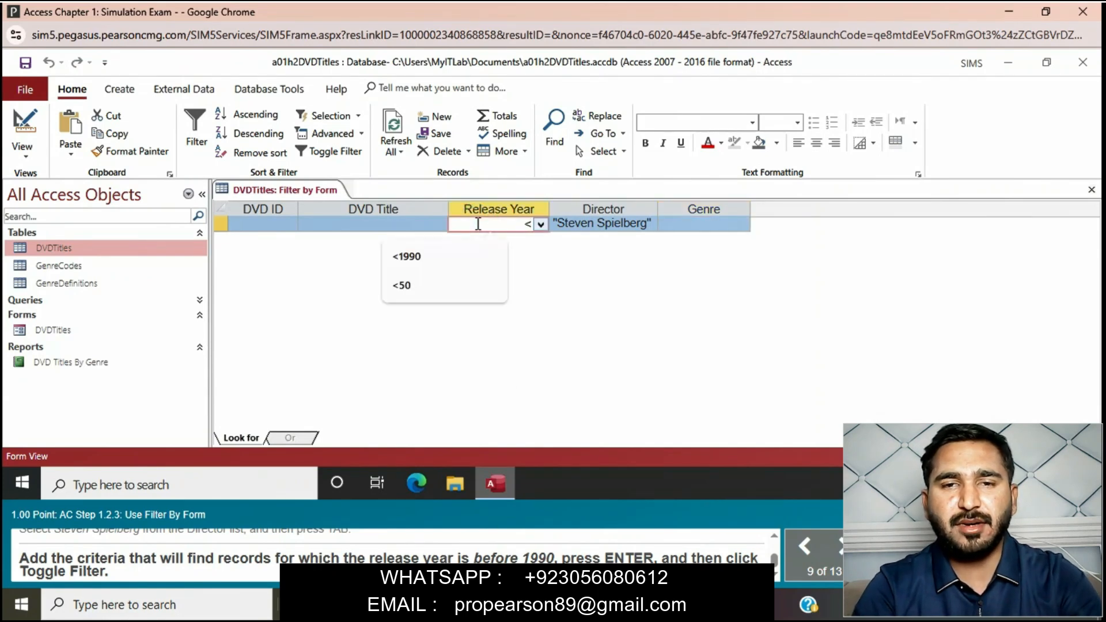
pyautogui.write('90')
pyautogui.press('Return')
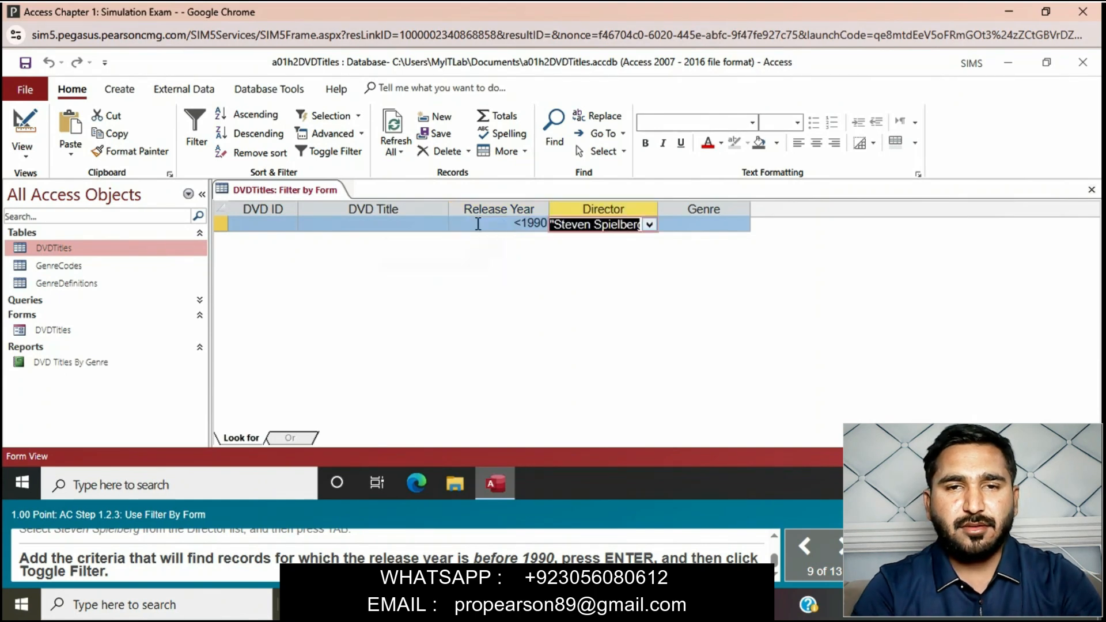
pyautogui.click(356, 153)
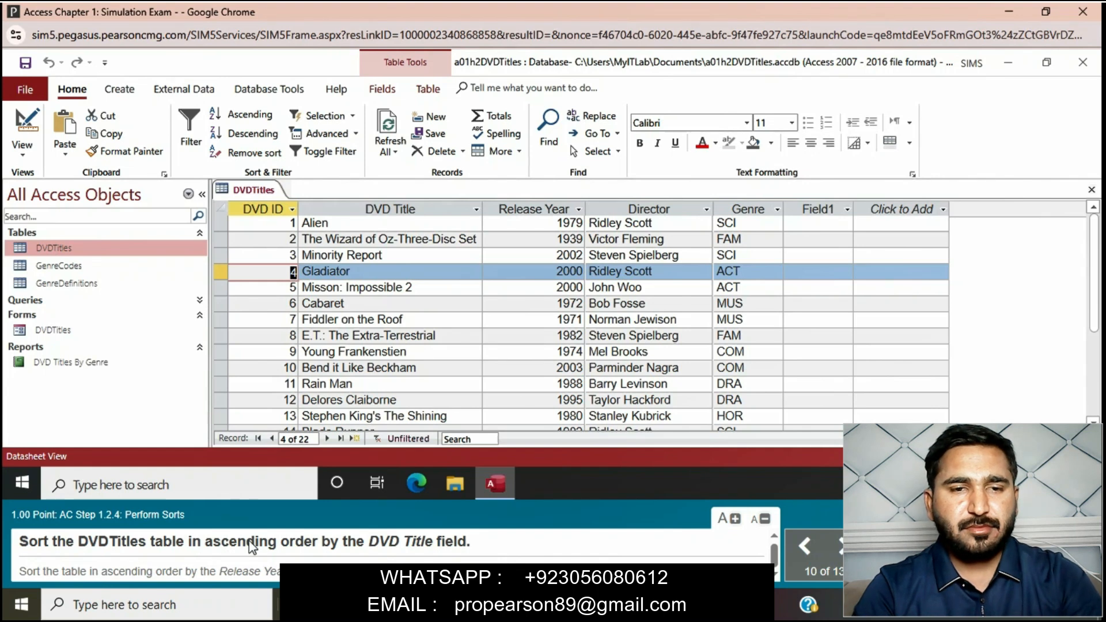
# - Sort the DVDTitles table in ascending order by DVD Title and again in ascending order by Release Year
pyautogui.click(426, 206)
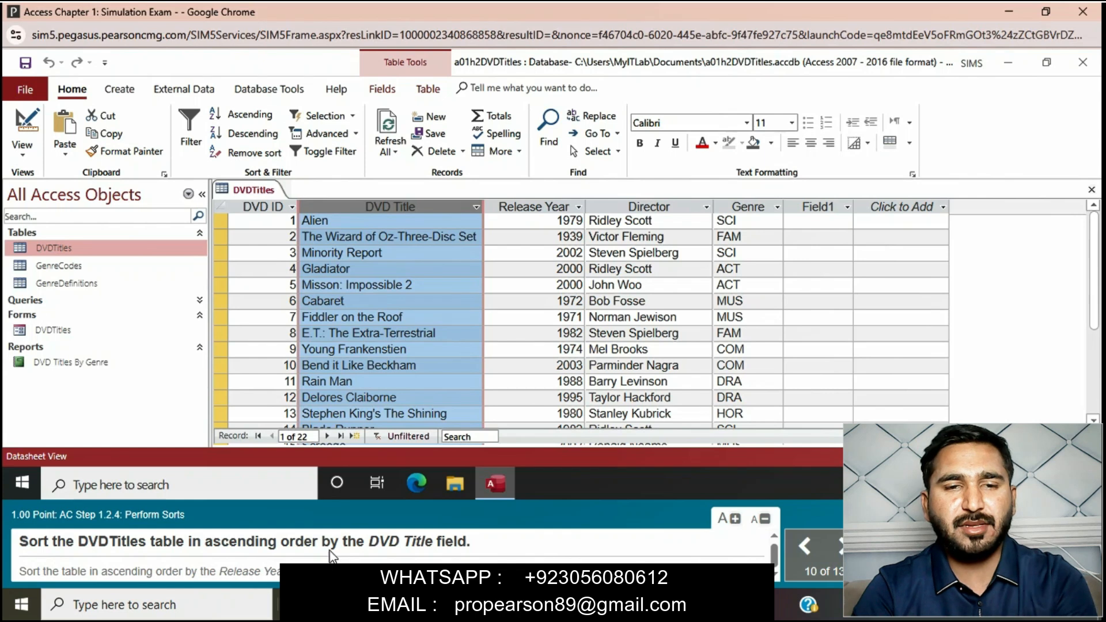
pyautogui.click(255, 118)
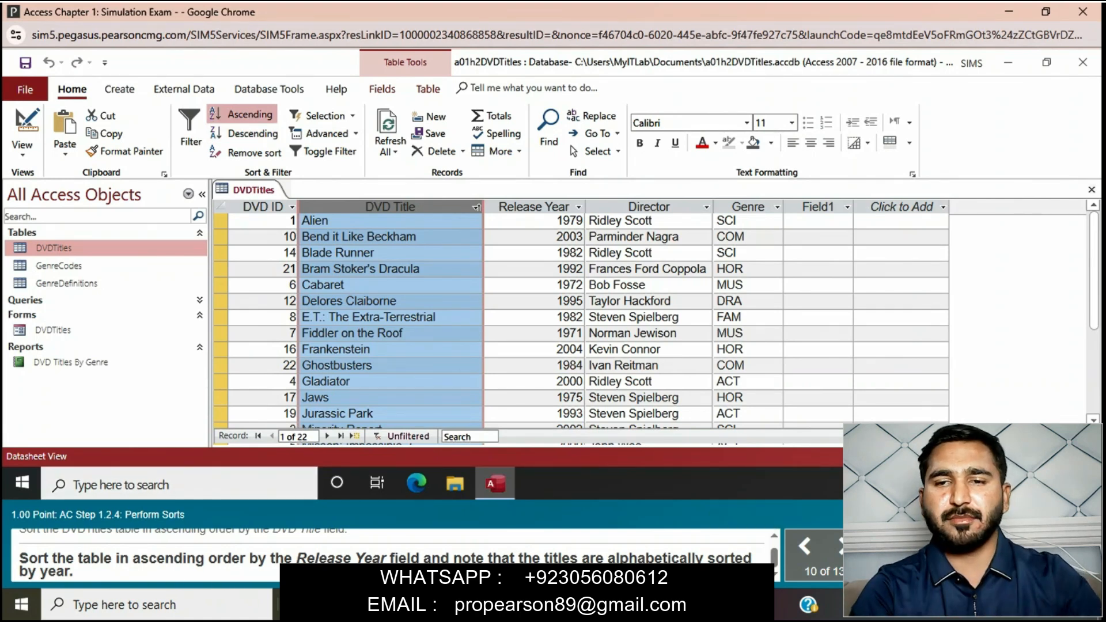
pyautogui.click(545, 207)
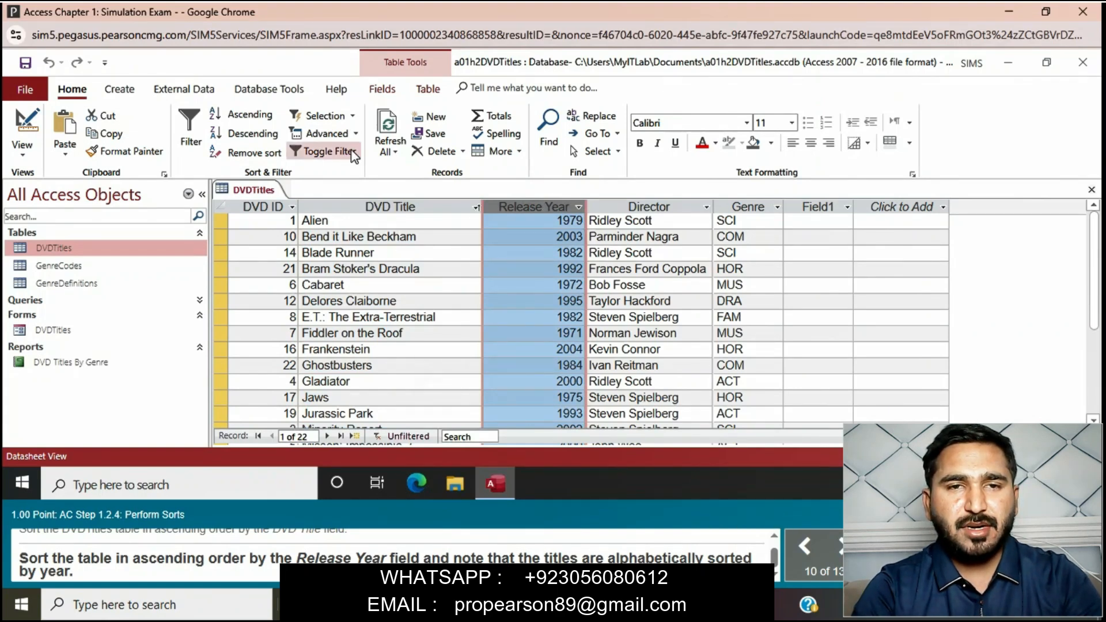
pyautogui.click(257, 115)
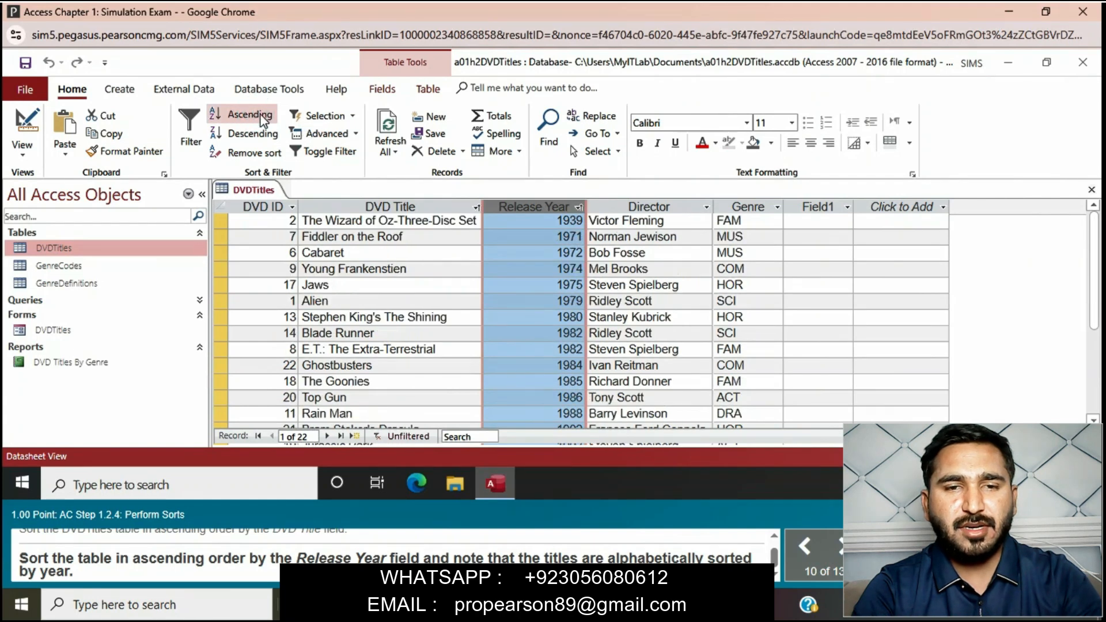
pyautogui.moveTo(480, 484)
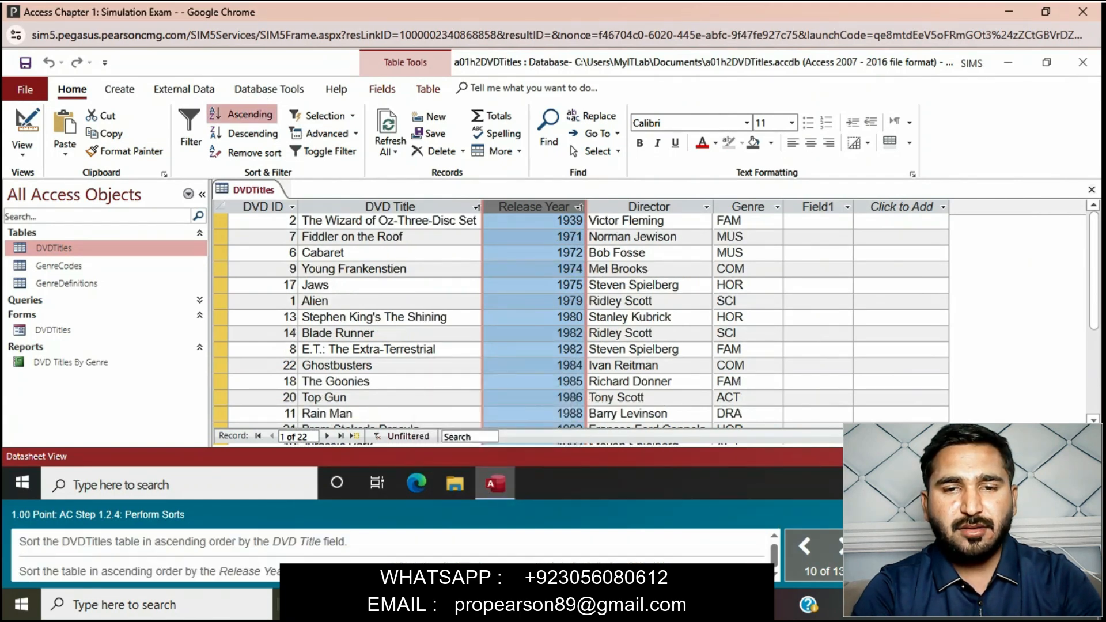